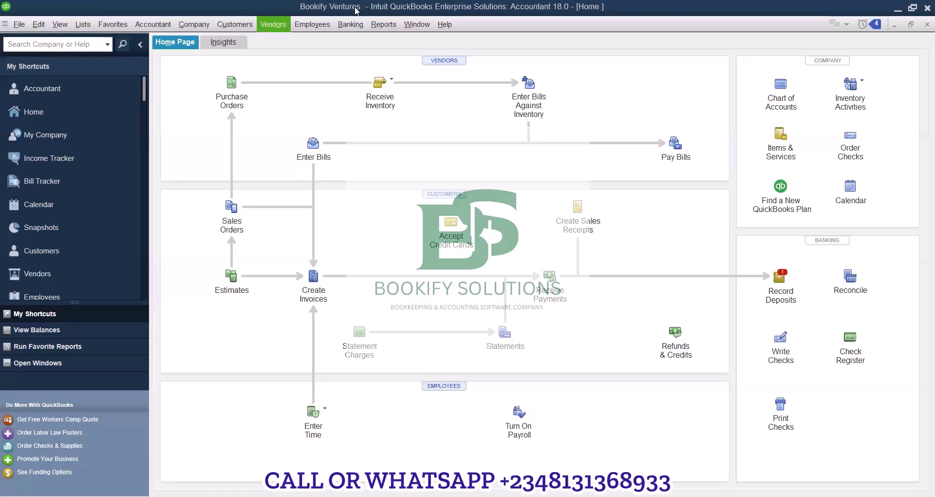
Open the My Company profile and review its contact, legal, identification, report and payroll tax form information without making changes
left_click(197, 25)
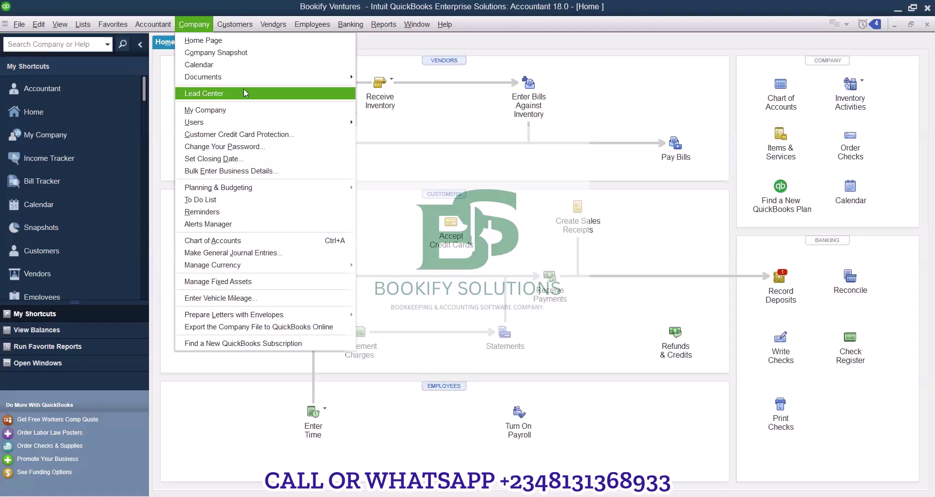
left_click(254, 110)
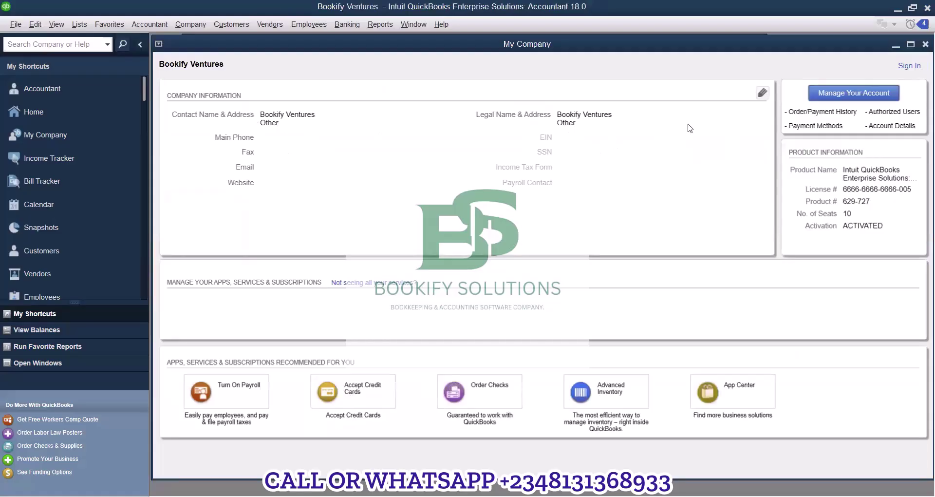
left_click(762, 94)
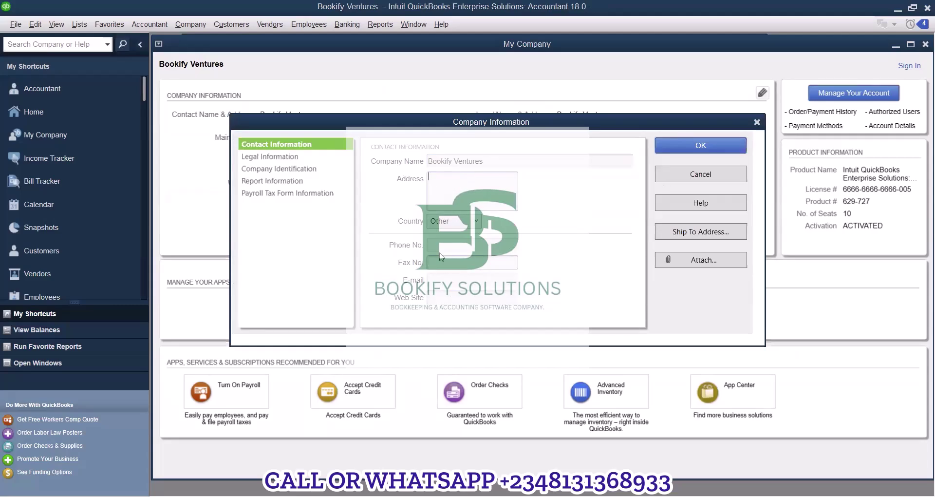
left_click(272, 160)
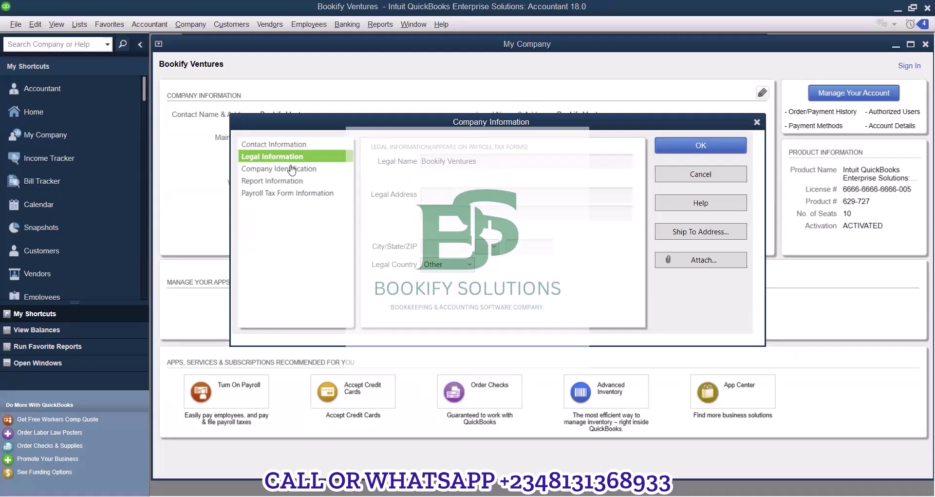
left_click(286, 171)
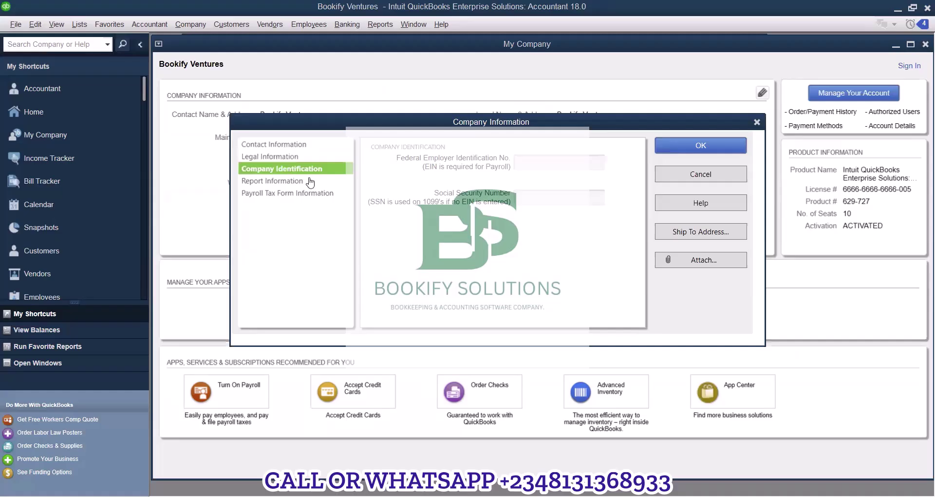
left_click(299, 183)
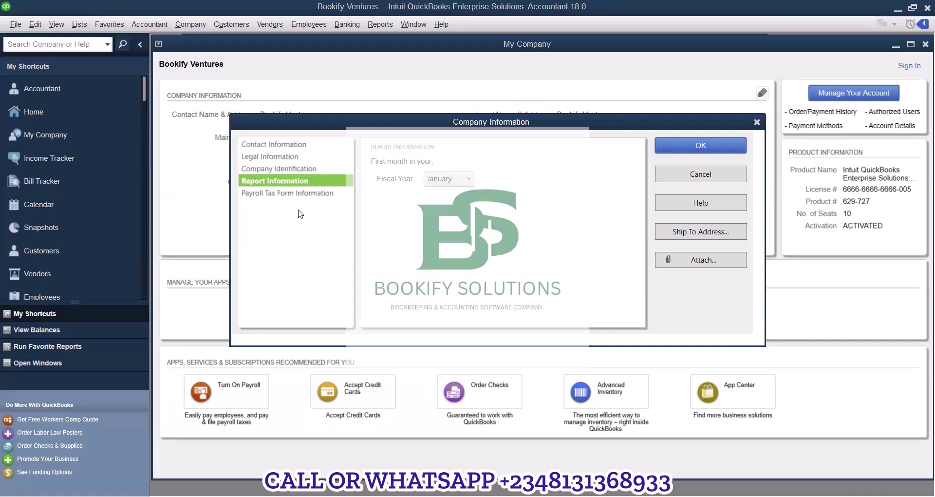
left_click(282, 194)
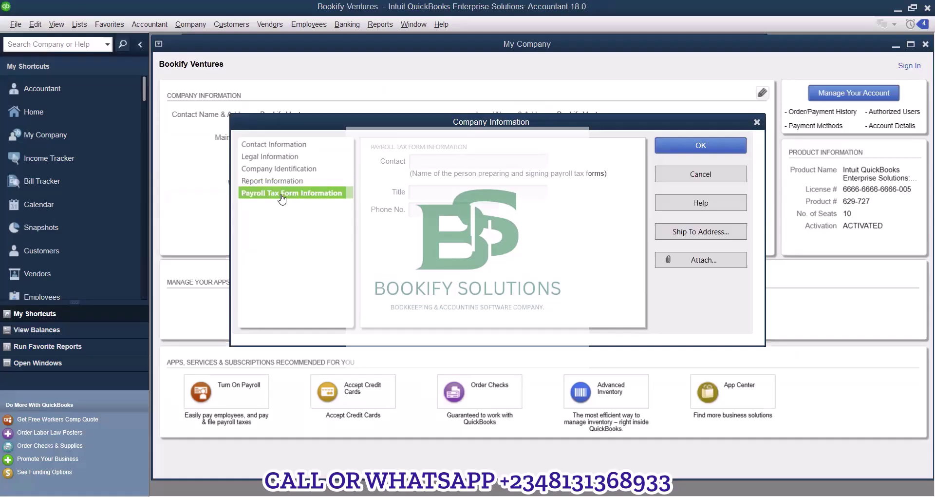
left_click(289, 145)
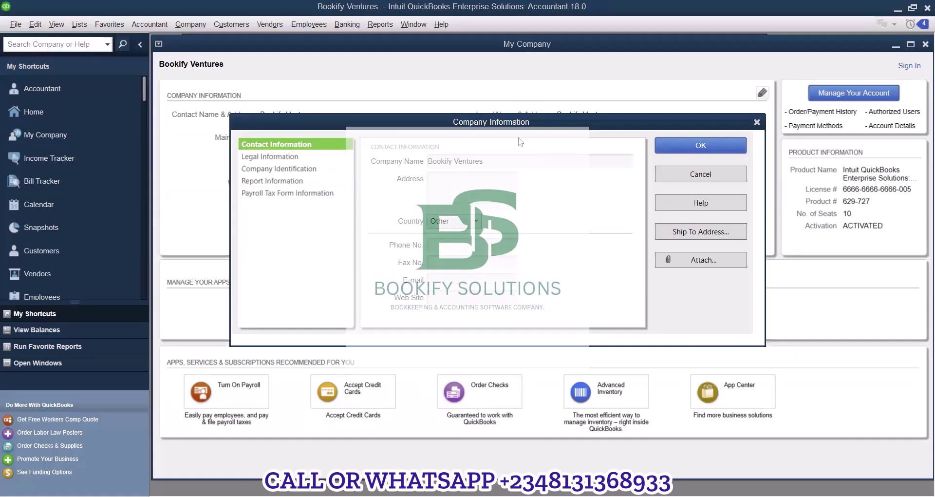
left_click(681, 181)
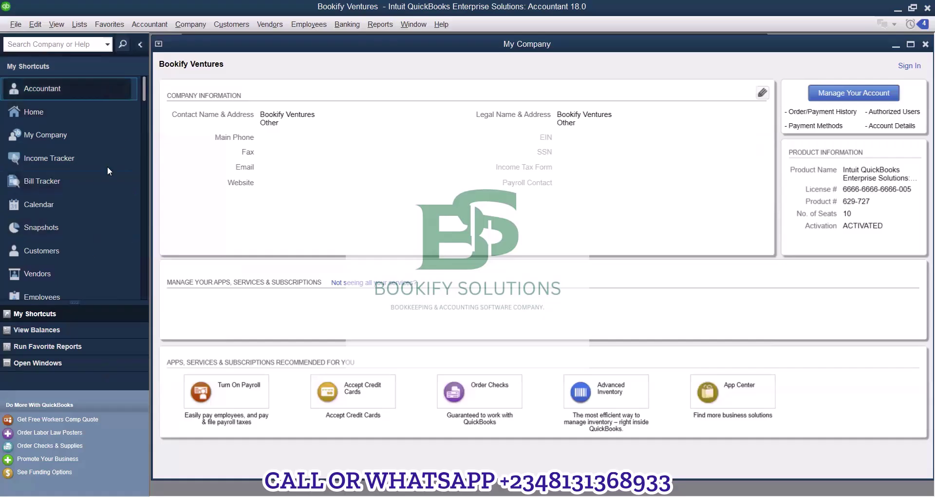
Open the Item List and maximize its window
left_click(80, 24)
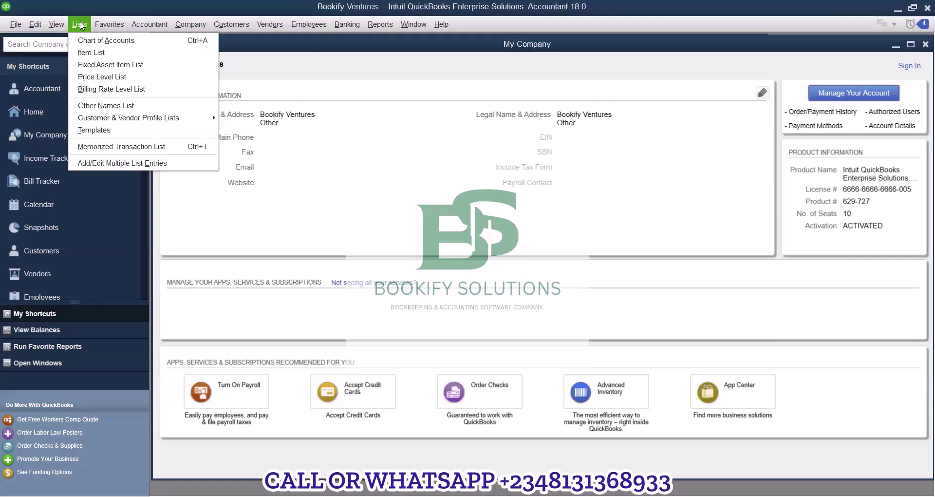
left_click(109, 54)
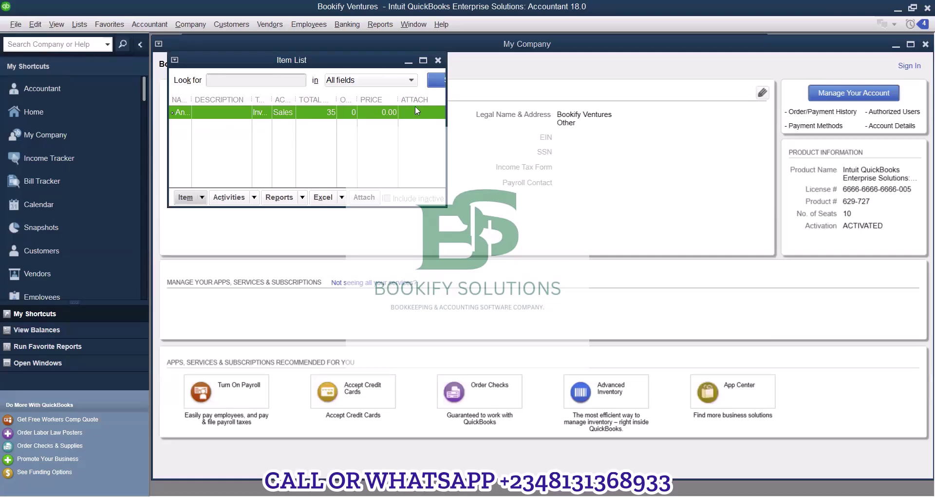
left_click_drag(370, 60, 389, 98)
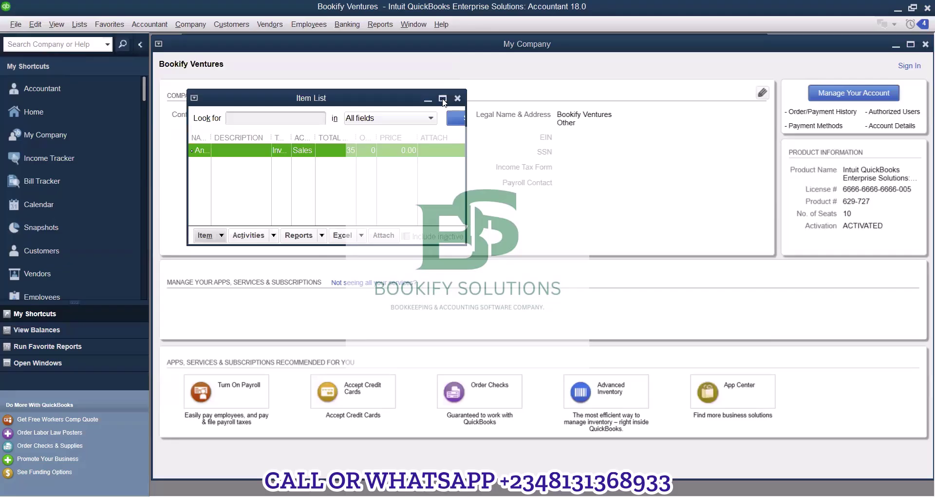
left_click(442, 99)
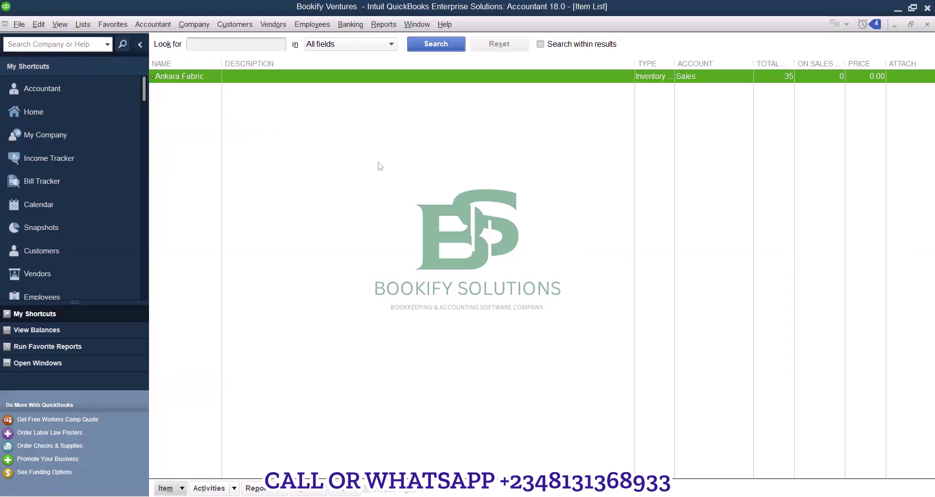
Start a new item, set its type to Inventory Part to examine the required fields, and leave the form without saving
right_click(332, 141)
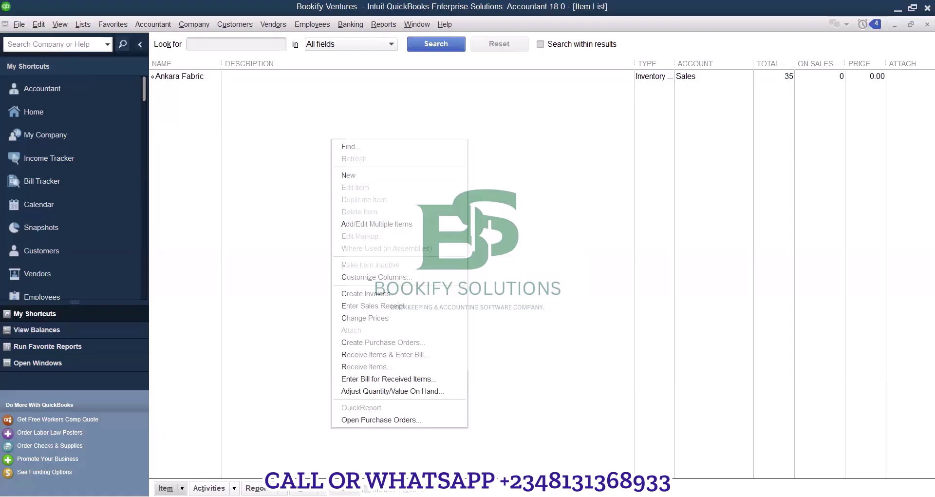
left_click(170, 488)
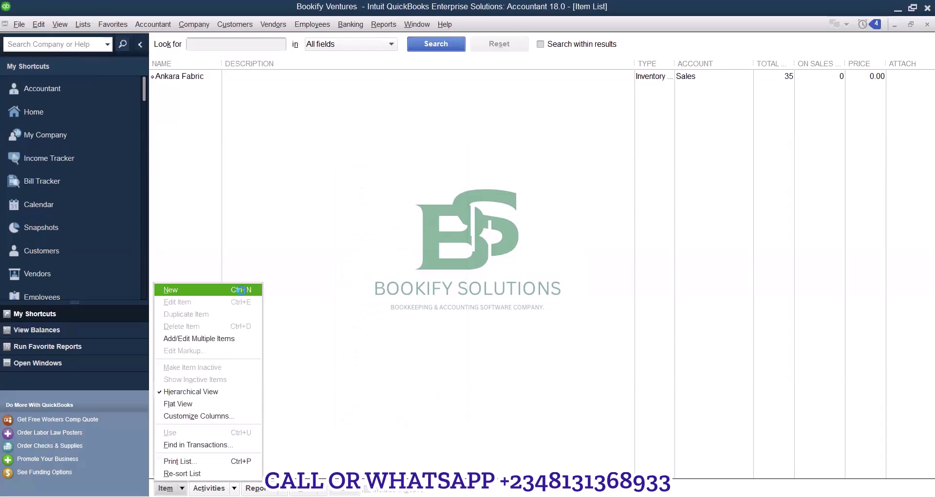
left_click(242, 291)
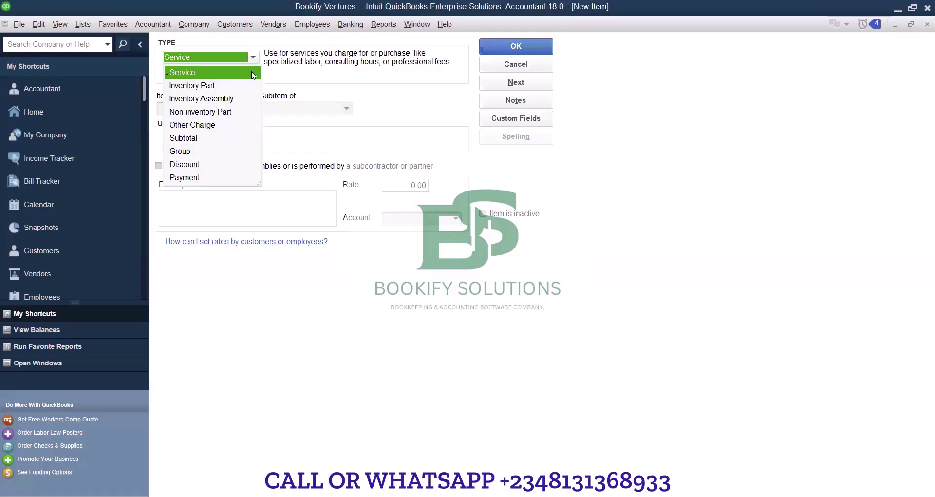
key("Down")
key("Return")
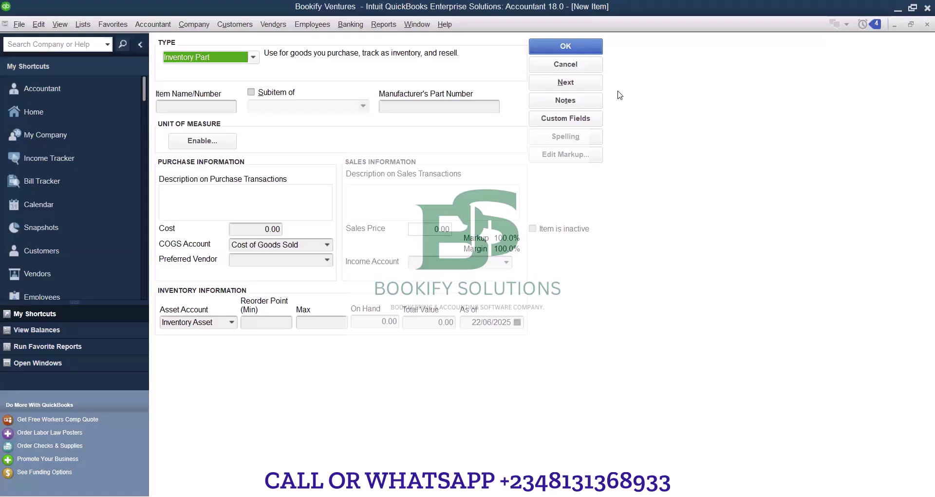
key("Escape")
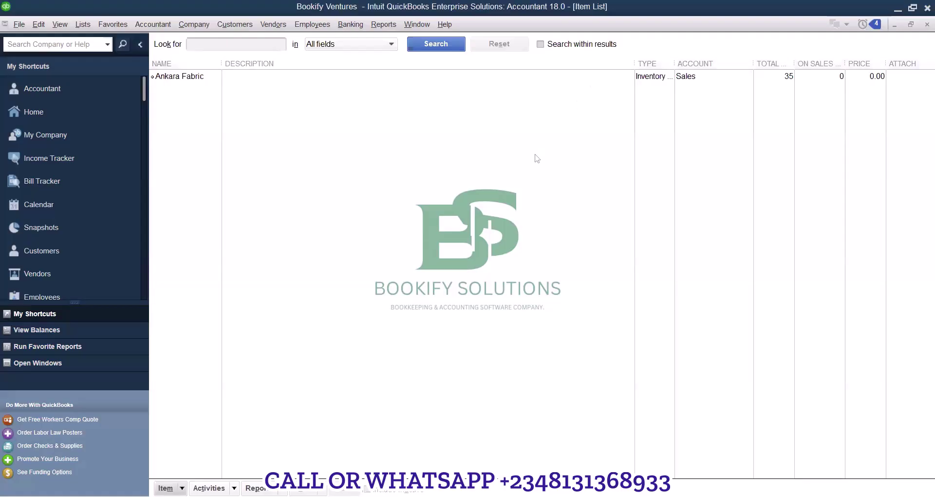
Show the list of open windows and switch to the Home page
left_click(19, 368)
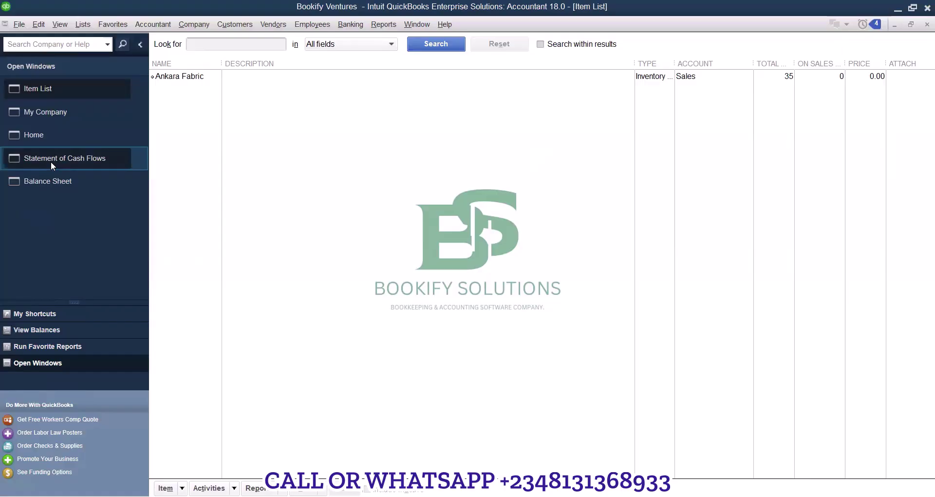
left_click(30, 134)
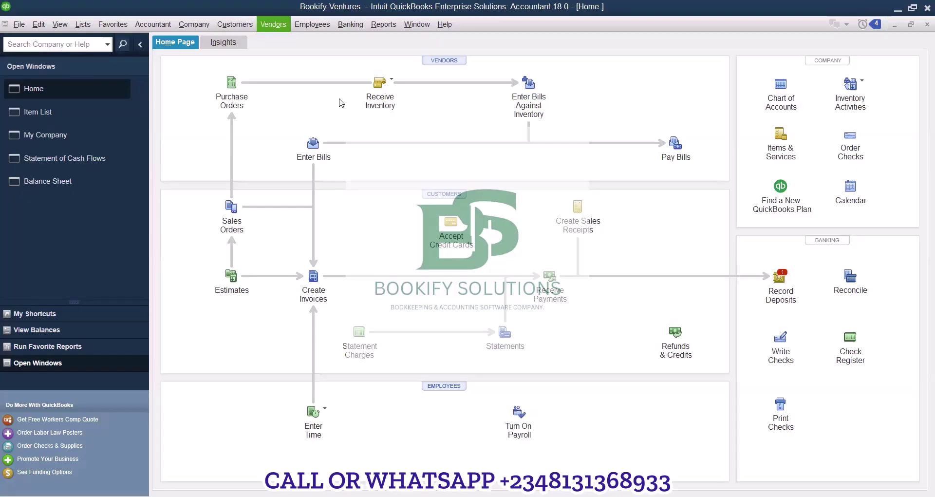
Examine the available vendor, customer and list commands and take a brief look at the Customer Center
left_click(273, 24)
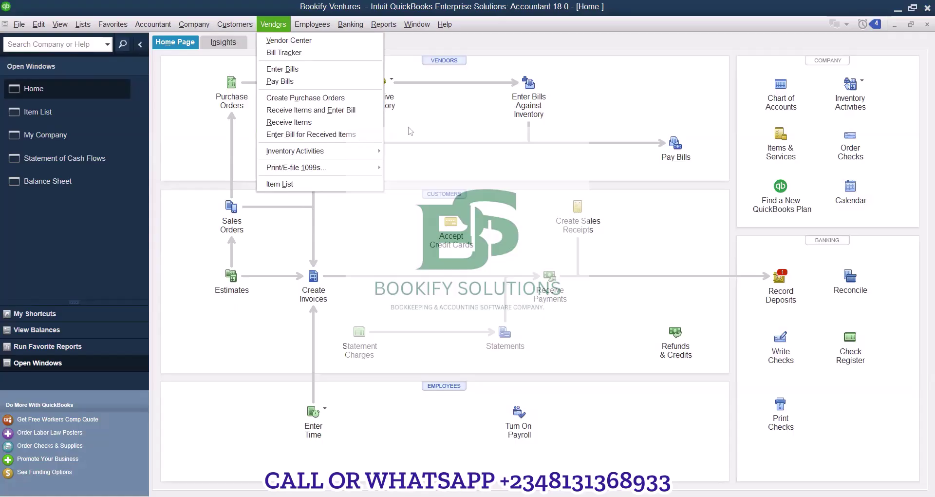
left_click(255, 127)
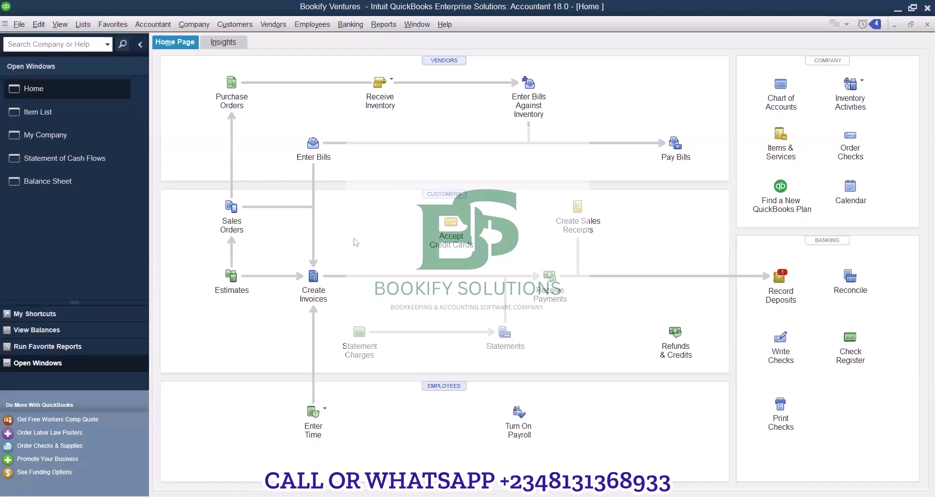
key("ctrl+j")
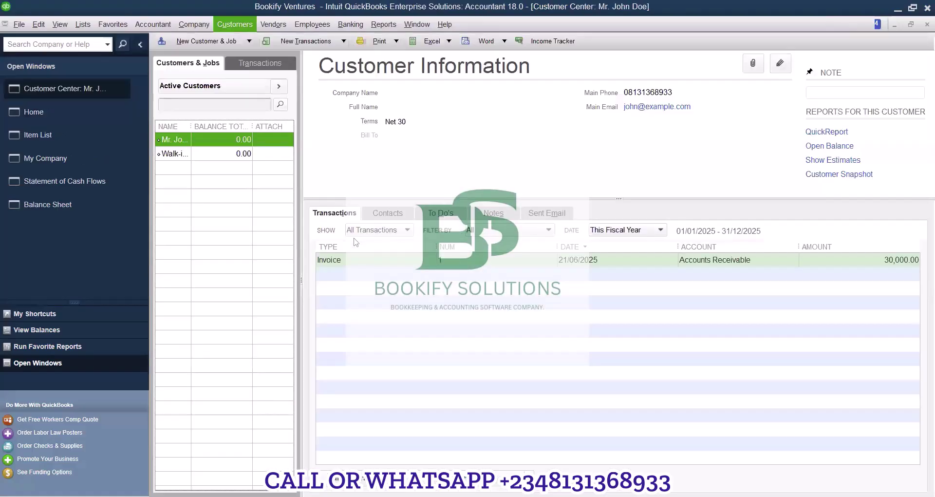
key("Escape")
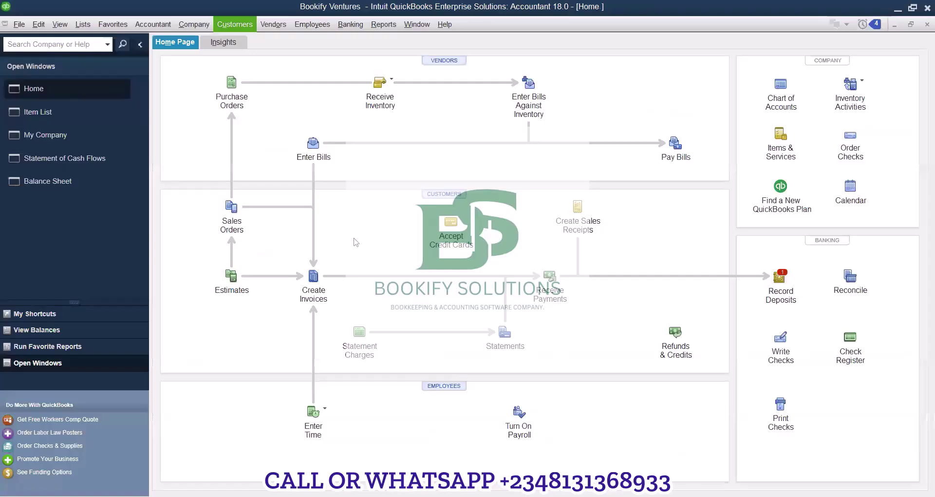
left_click(235, 24)
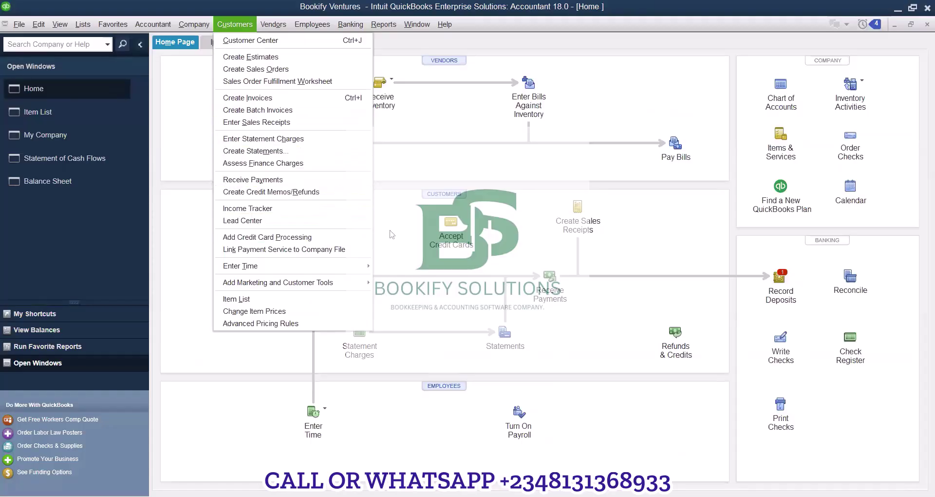
left_click(440, 364)
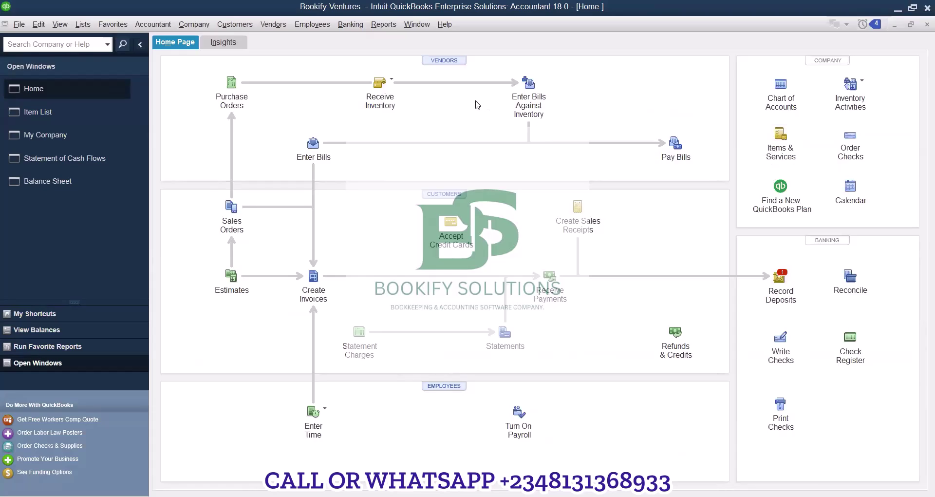
left_click(88, 29)
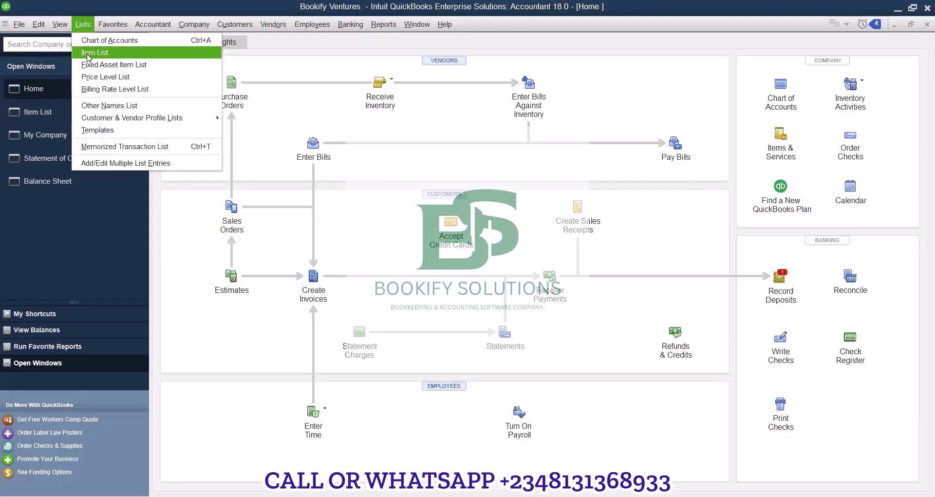
left_click(392, 161)
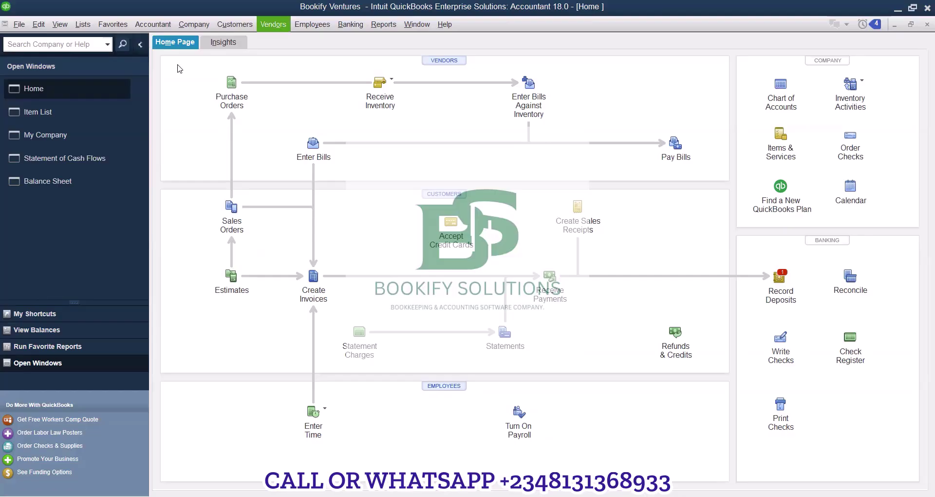
Open the Vendor Center, look at how a new vendor is added, and return to the Home page without adding one
left_click(273, 24)
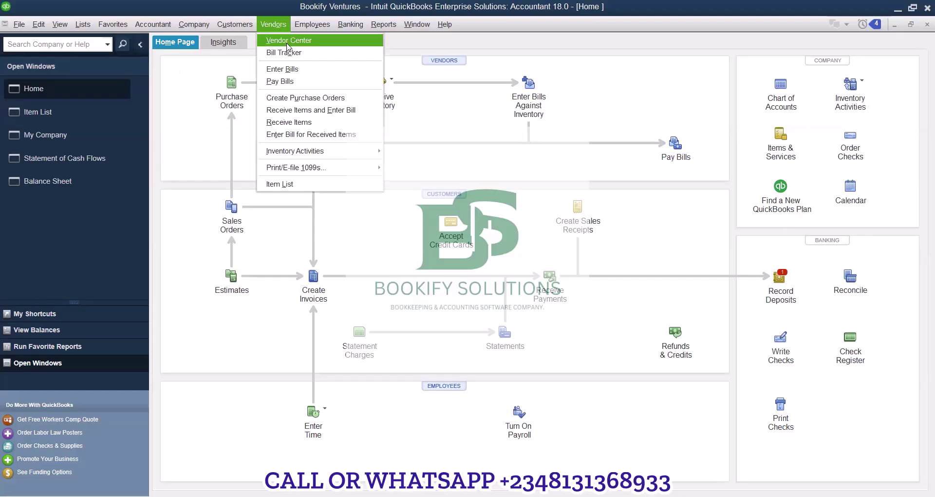
left_click(288, 41)
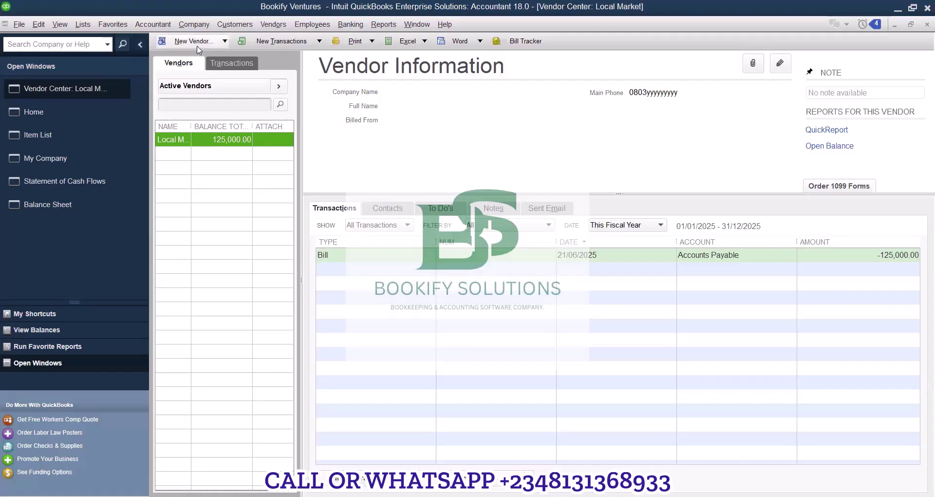
left_click(195, 43)
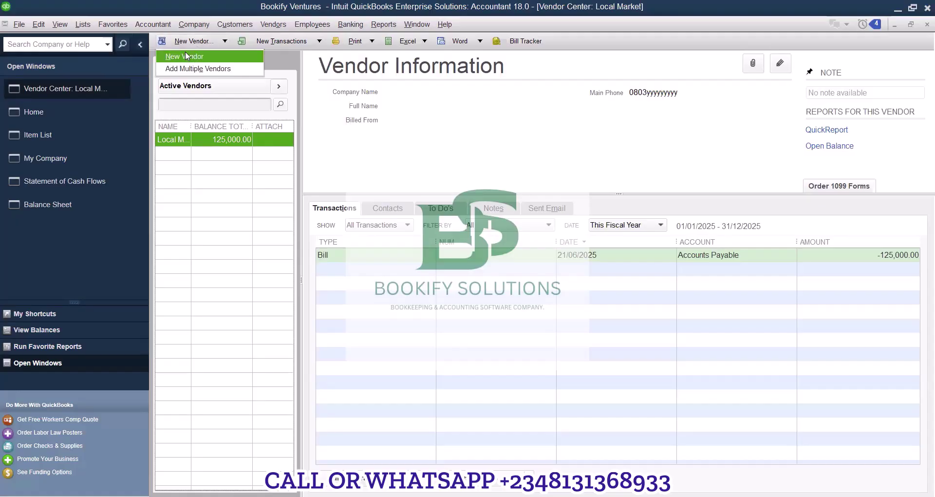
left_click(185, 56)
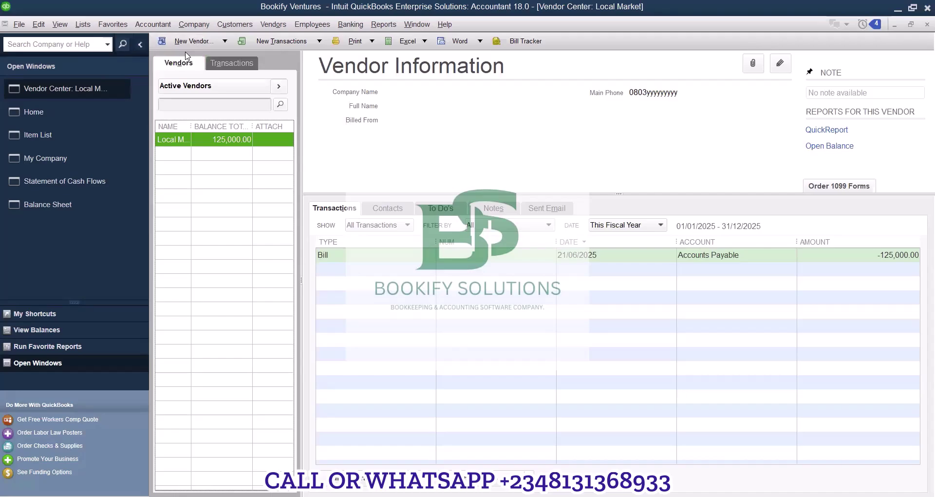
key("Escape")
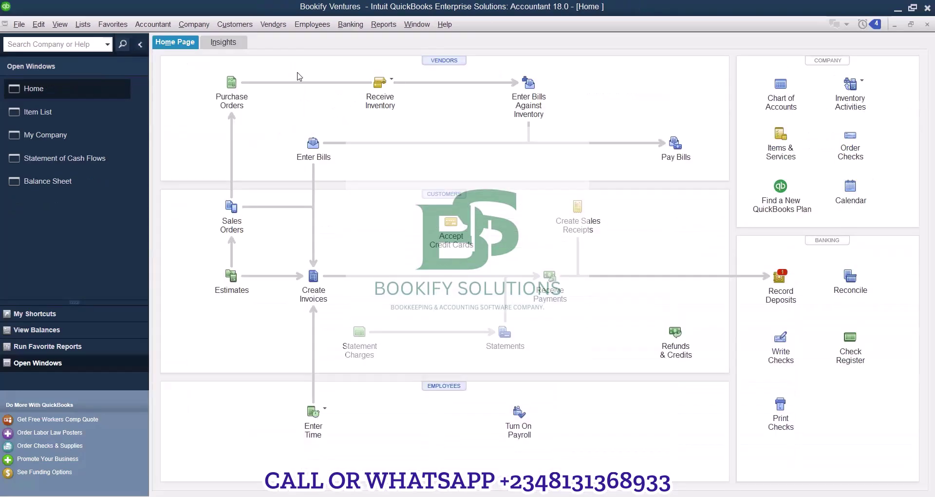
Open the Customer Center from the Home page
key("alt+u")
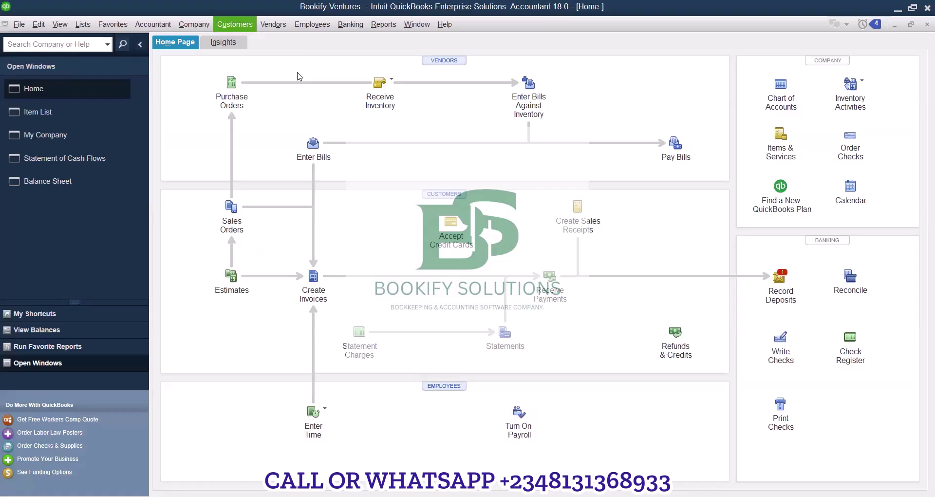
left_click(235, 25)
left_click(237, 47)
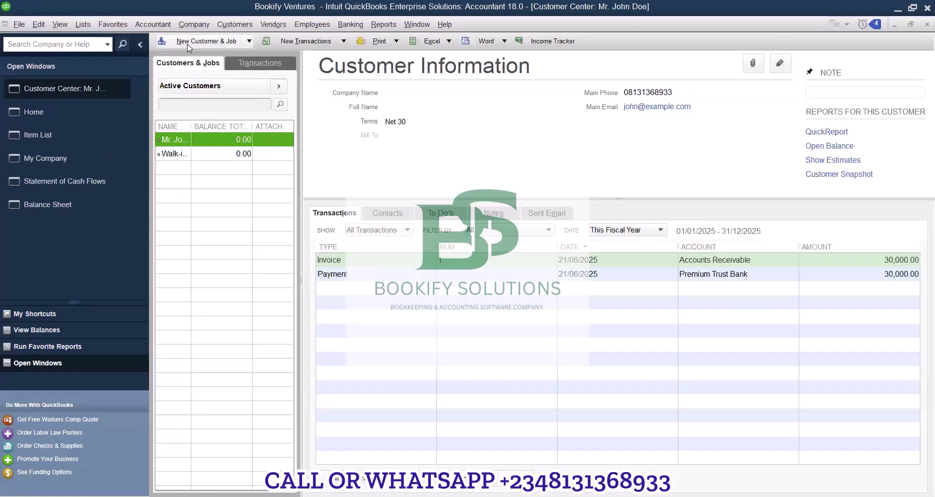
Look at the options for adding a customer or job, and return to the Home page without adding one
left_click(188, 43)
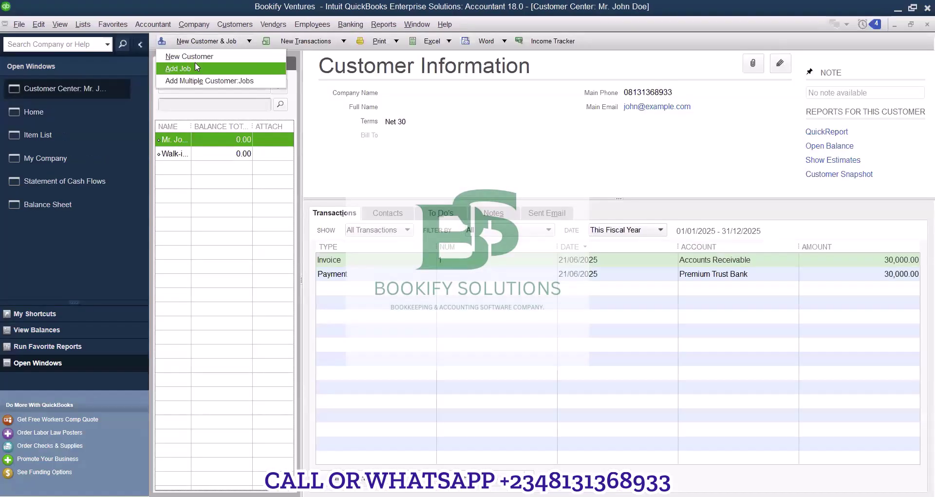
left_click(321, 133)
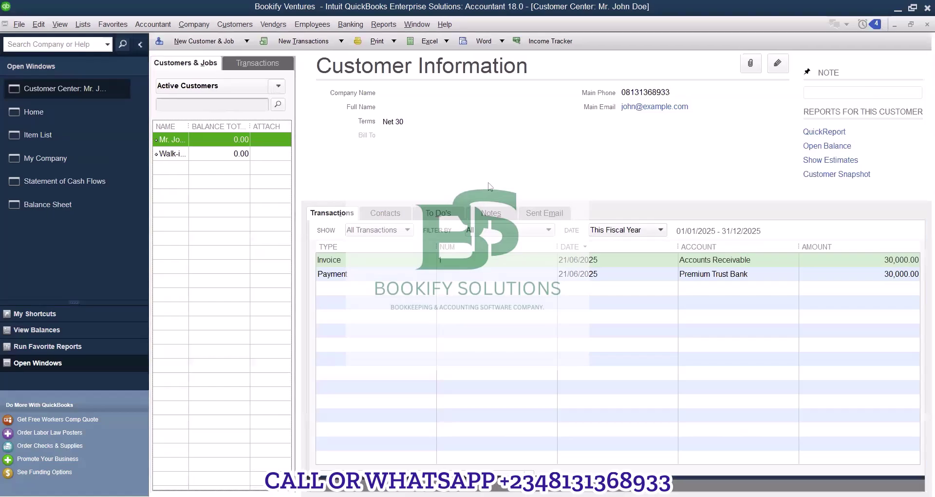
key("Escape")
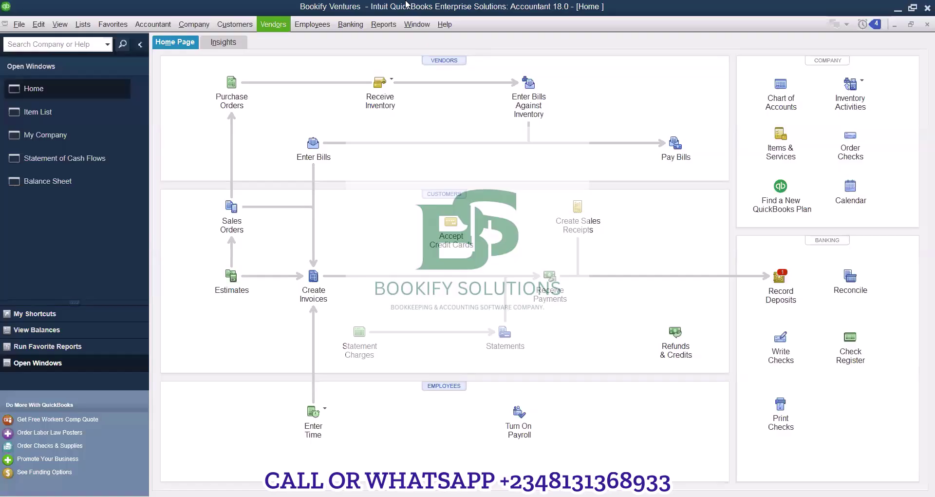
Open the Vendor Center, look at the blank form for a new vendor, and close the form without saving
left_click(276, 27)
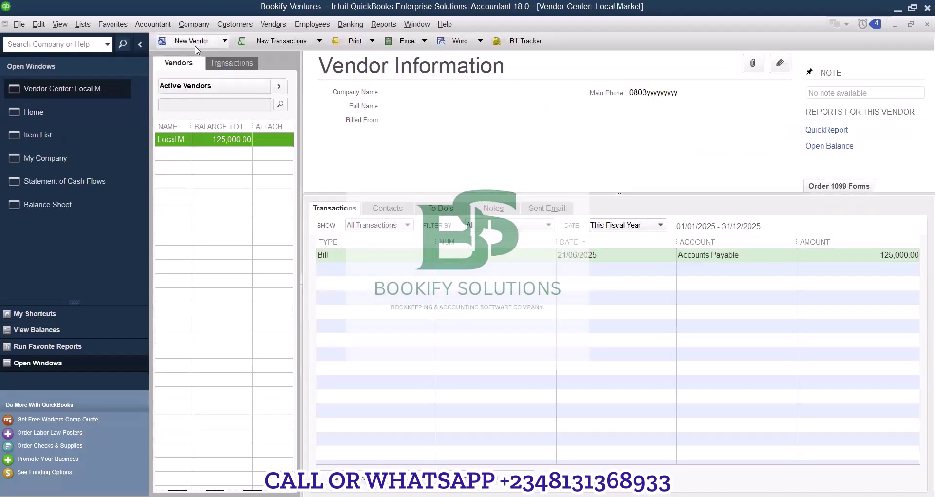
left_click(196, 43)
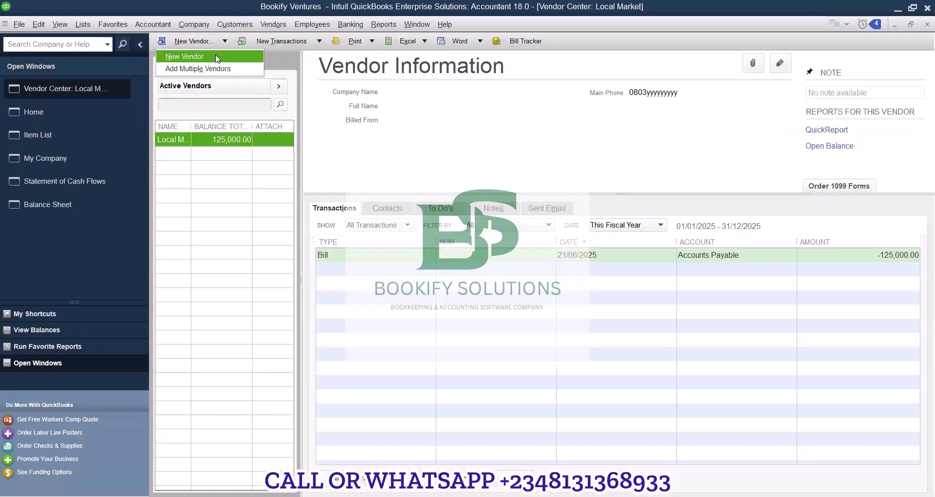
left_click(216, 58)
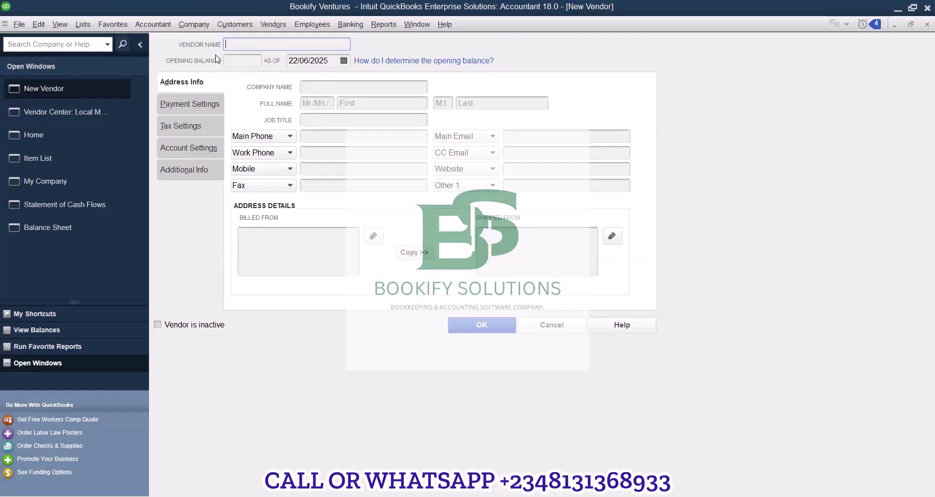
type("a")
key("BackSpace")
key("Escape")
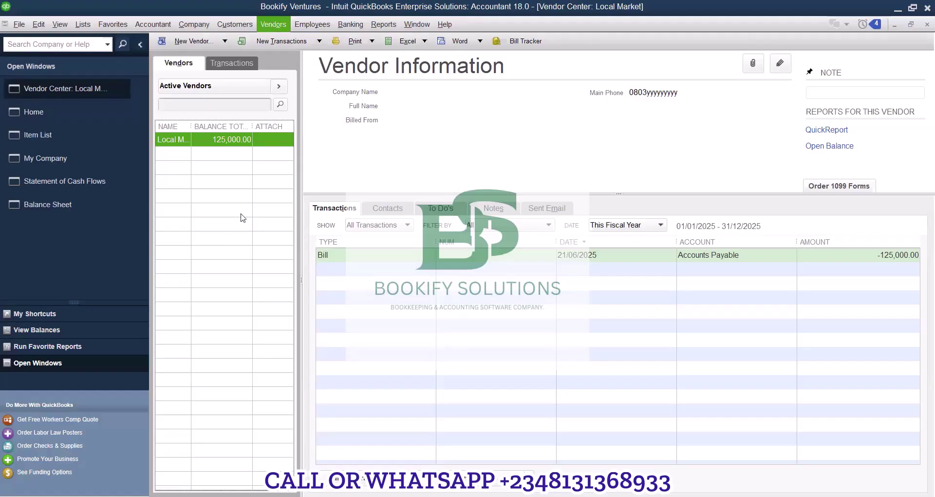
Start a new vendor bill, check its Items section, and return to its Expenses section
left_click(273, 23)
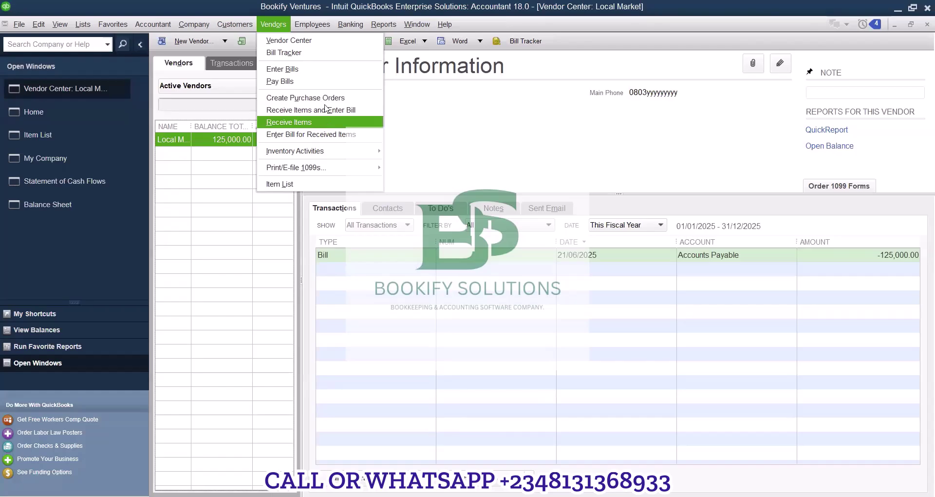
left_click(294, 69)
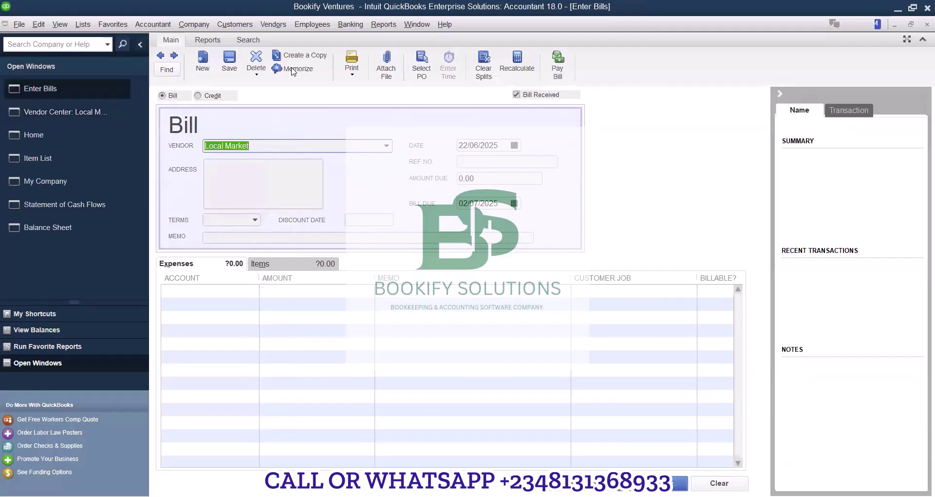
left_click(278, 264)
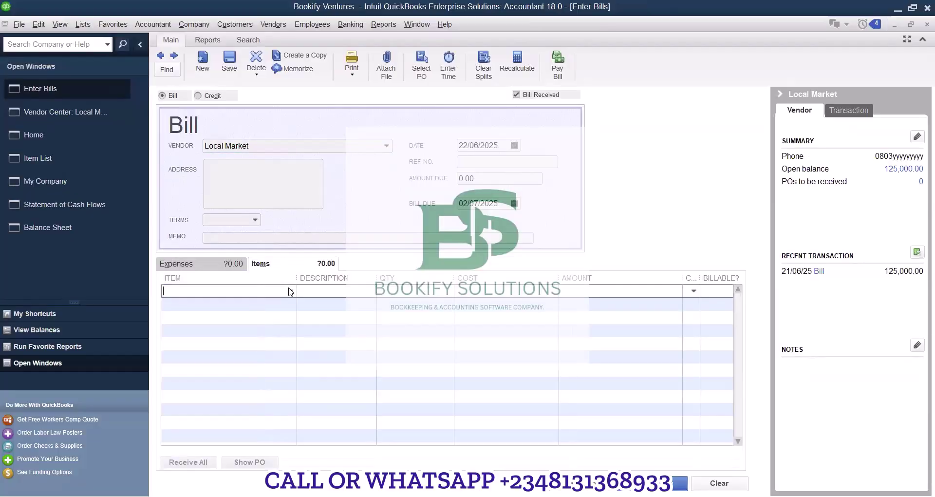
left_click(199, 266)
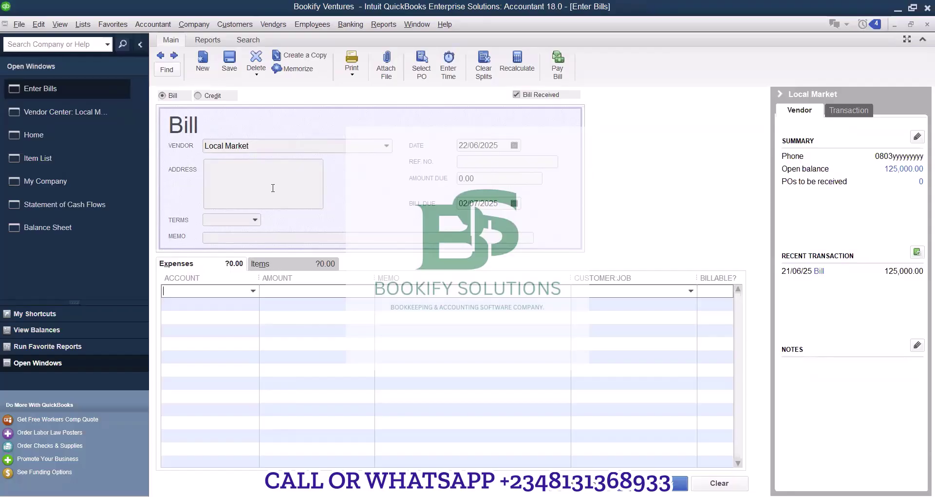
Add a new vendor named ABC STATIONERY from within the bill's vendor choice
left_click(390, 146)
left_click(390, 146)
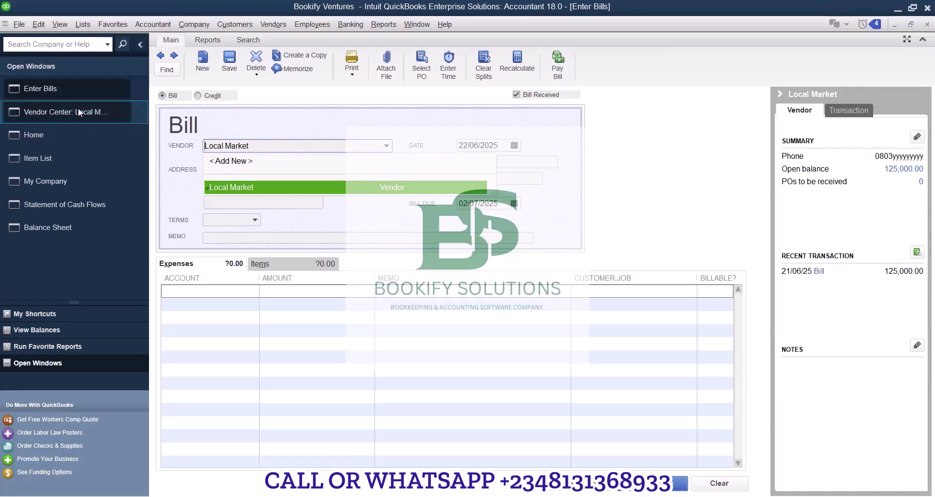
left_click(229, 163)
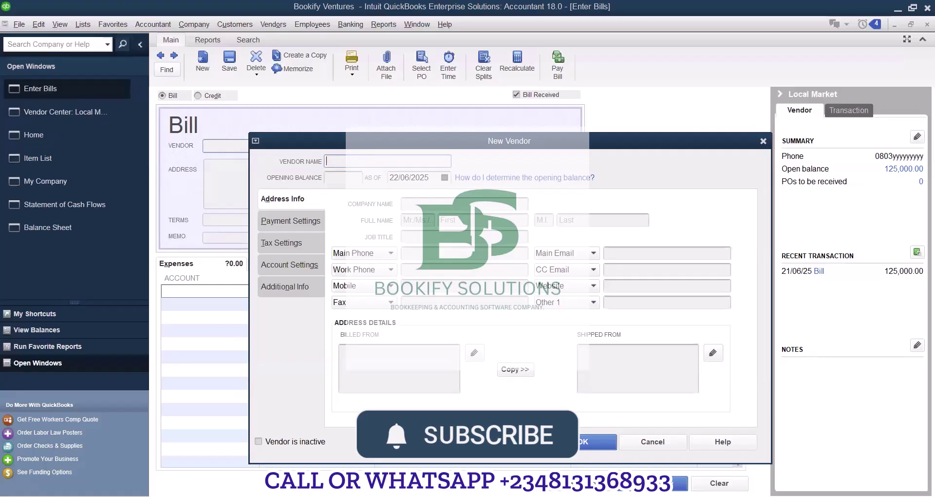
type("AB")
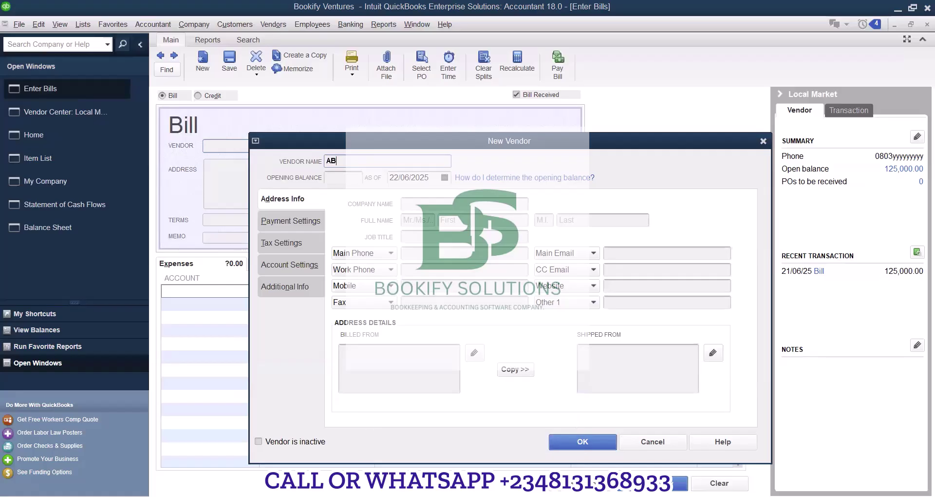
type("C STATIONERY")
left_click(568, 440)
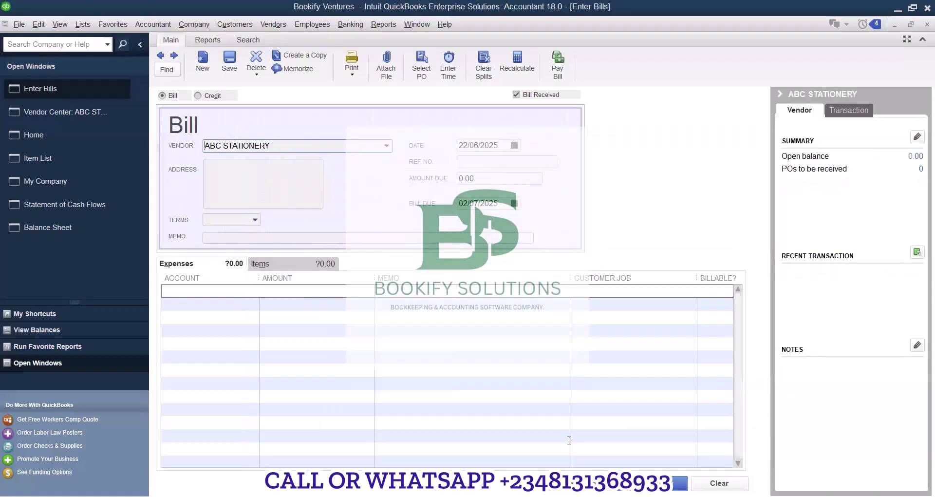
Choose ABC STATIONERY as the bill's vendor and Office Supplies as the account of the first expense line
left_click(387, 147)
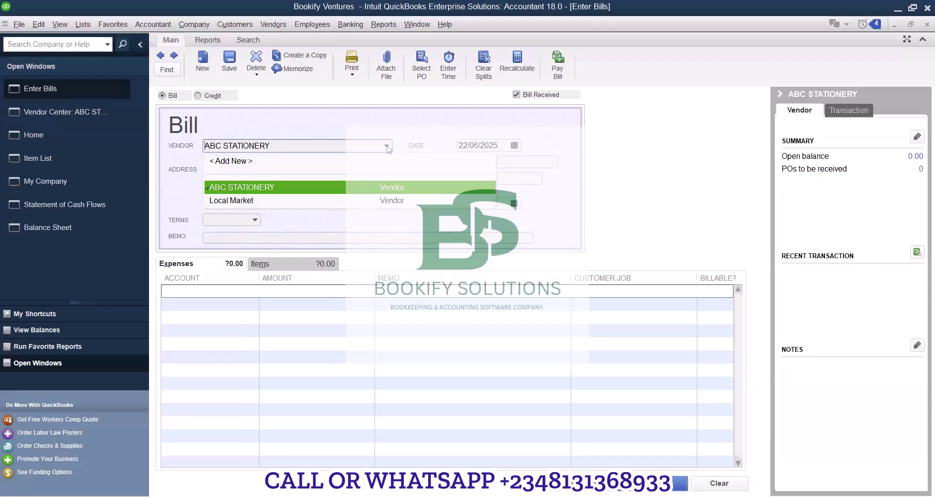
left_click(331, 186)
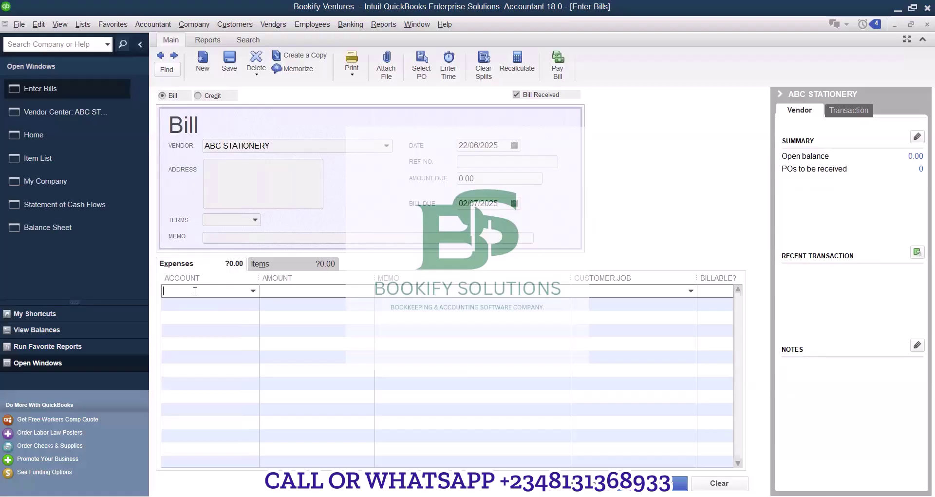
type("Office Supplies")
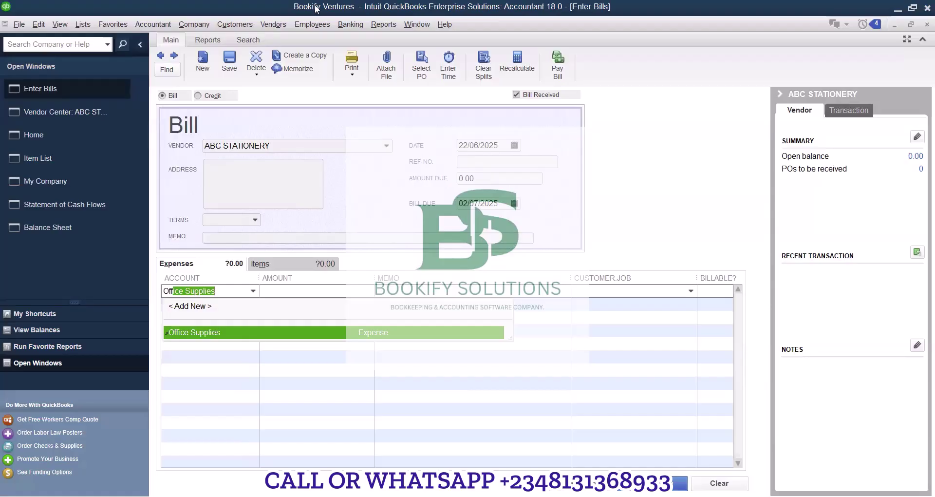
left_click(239, 291)
key("Tab")
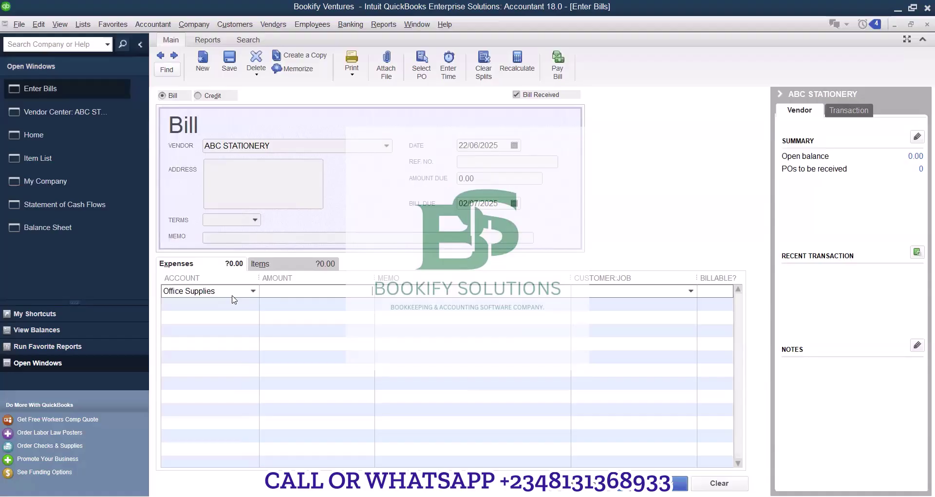
Check the Office Supplies account's type in the Chart of Accounts and return to the bill
left_click(87, 20)
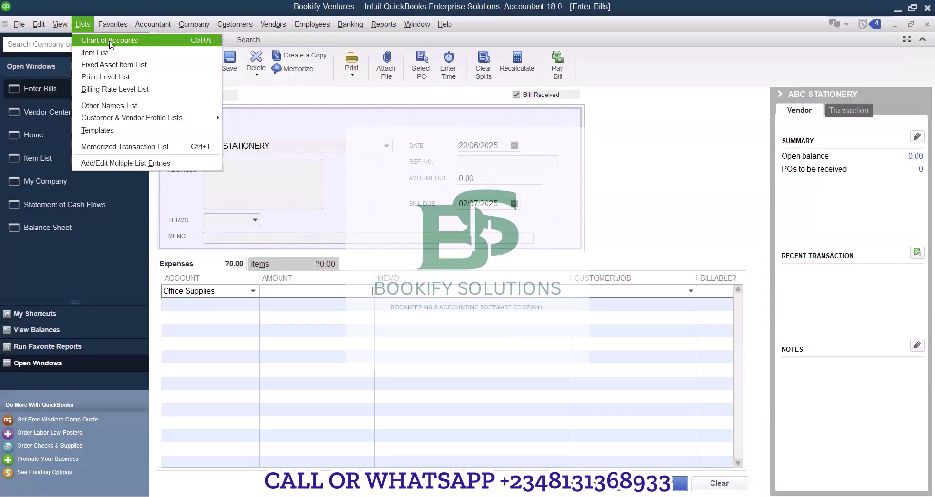
left_click(110, 41)
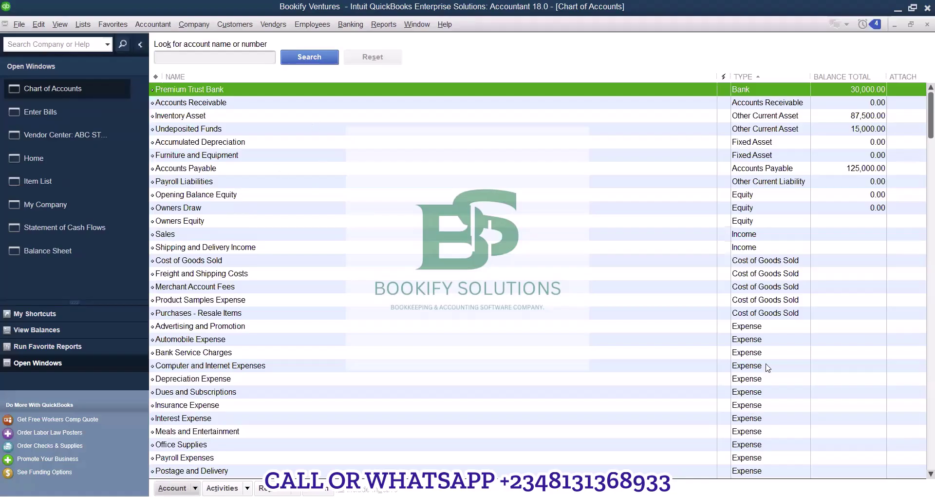
left_click(183, 445)
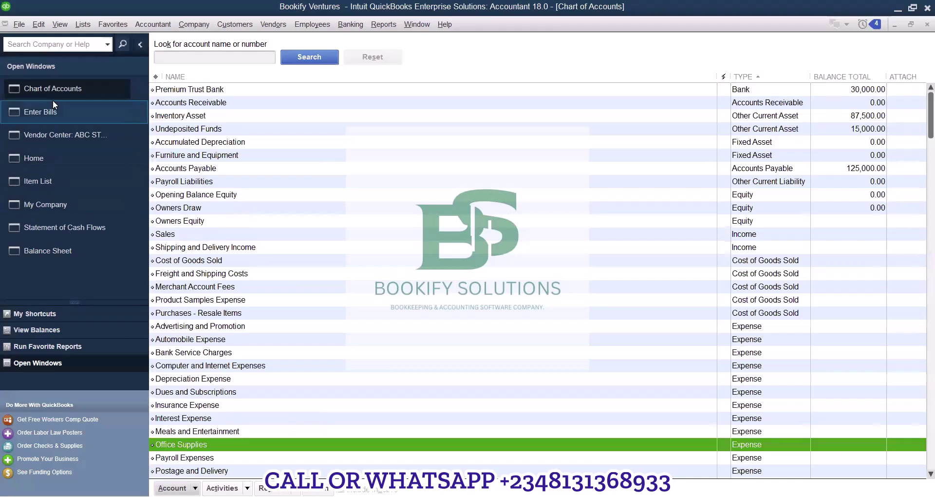
left_click(94, 112)
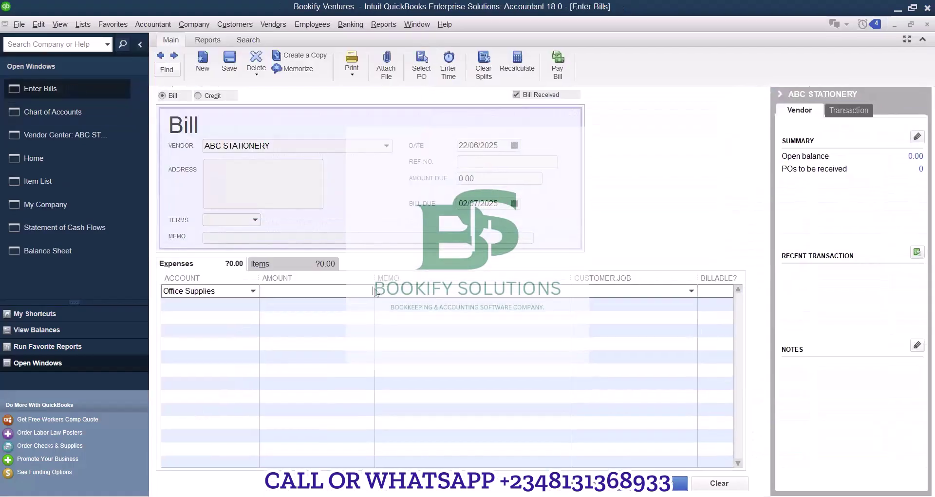
Set the Office Supplies expense amount to 15,000, and save and close the bill
type("15000")
key("Tab")
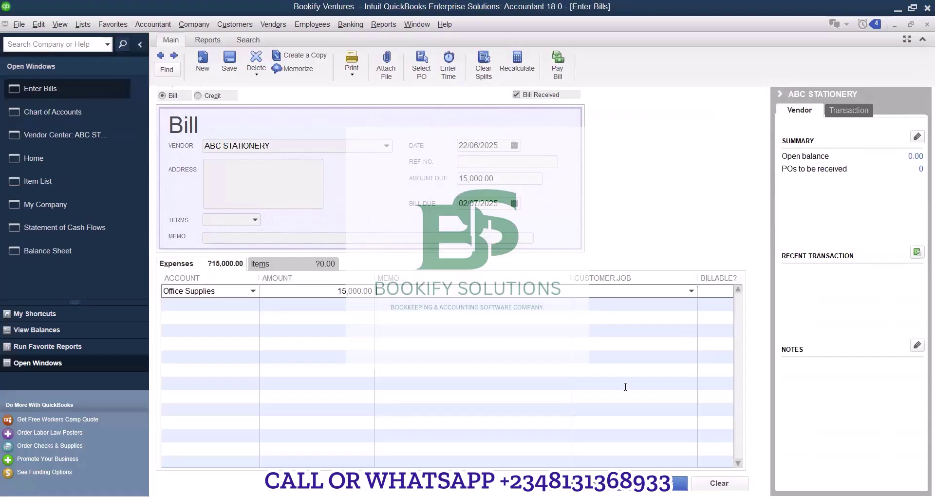
left_click(599, 483)
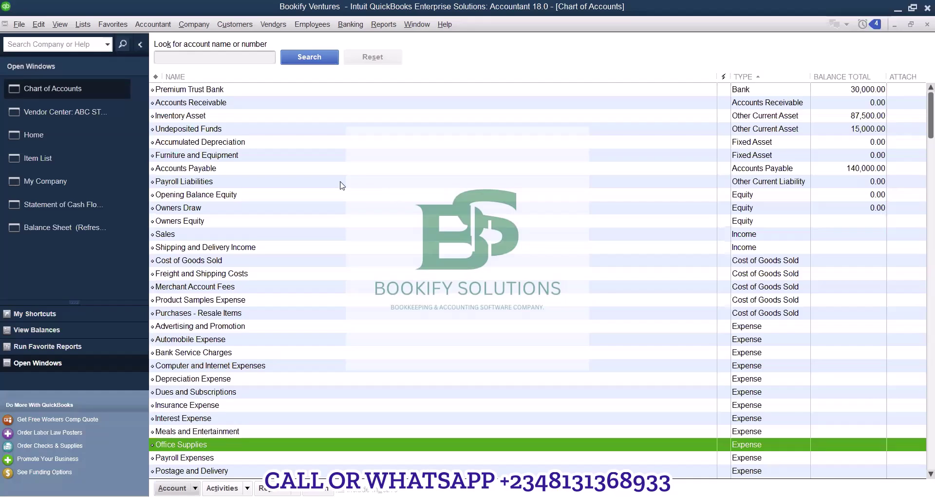
Open the Profit & Loss Standard report to review the office supplies expense
left_click(137, 124)
key("alt+r")
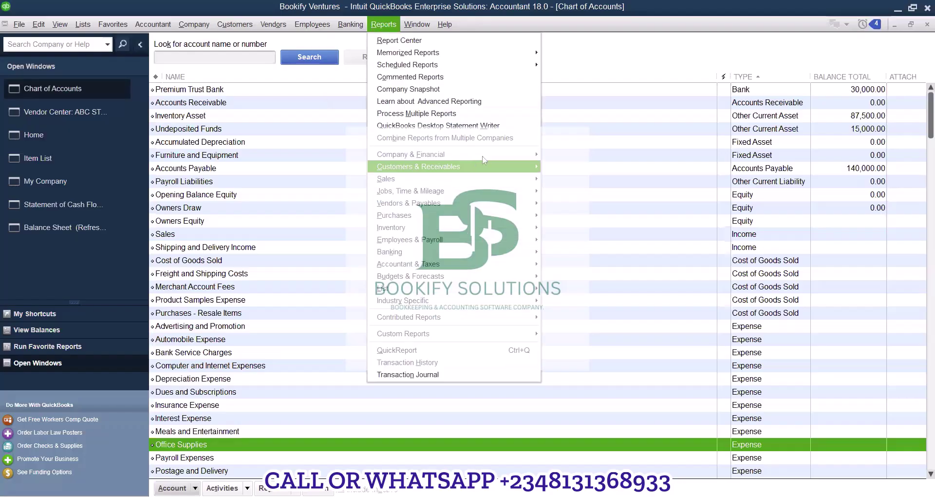
mouse_move(530, 157)
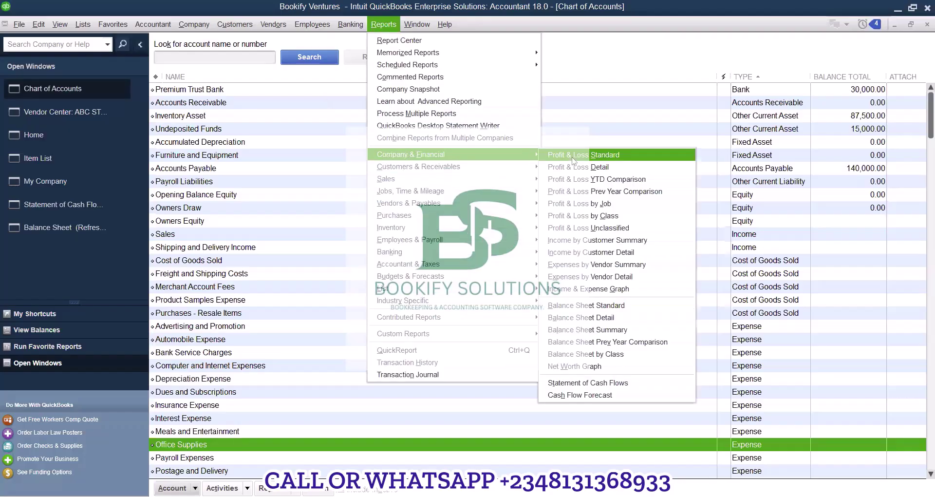
left_click(572, 154)
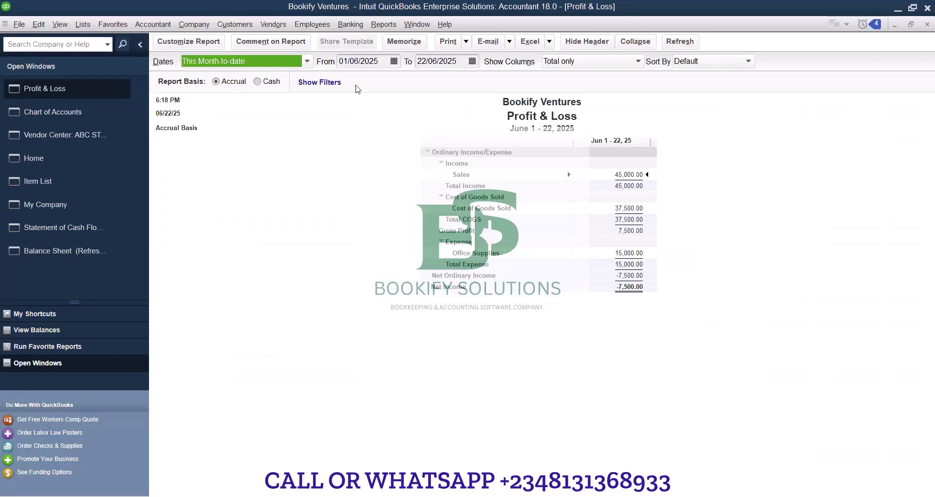
Open the Balance Sheet Standard report and drill down into the transactions behind the Accounts Payable balance
left_click(383, 25)
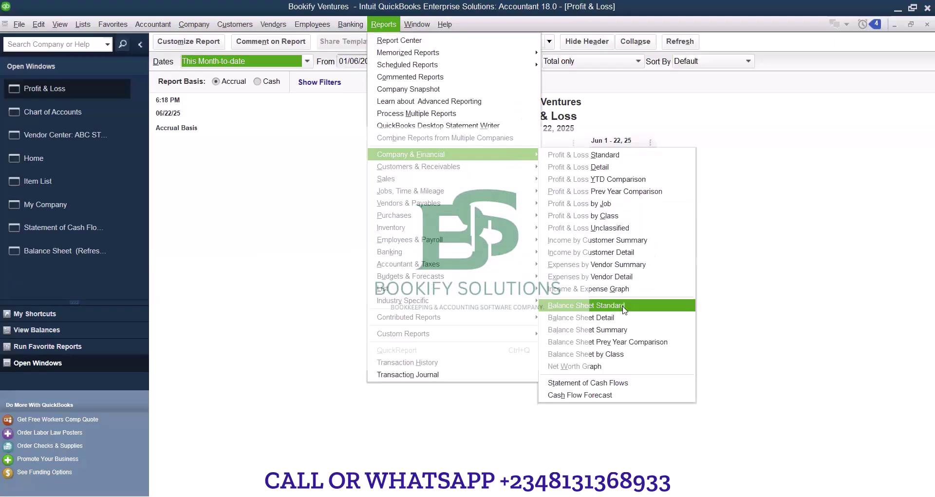
left_click(623, 305)
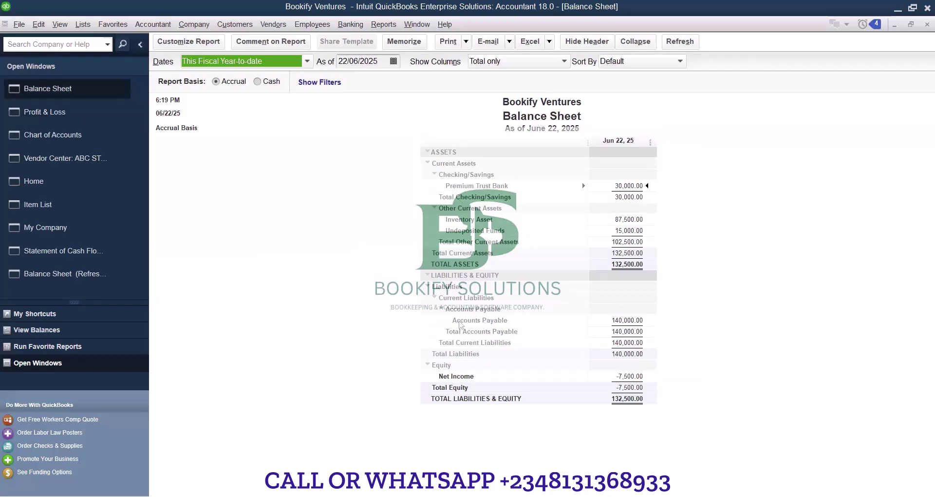
double_click(627, 321)
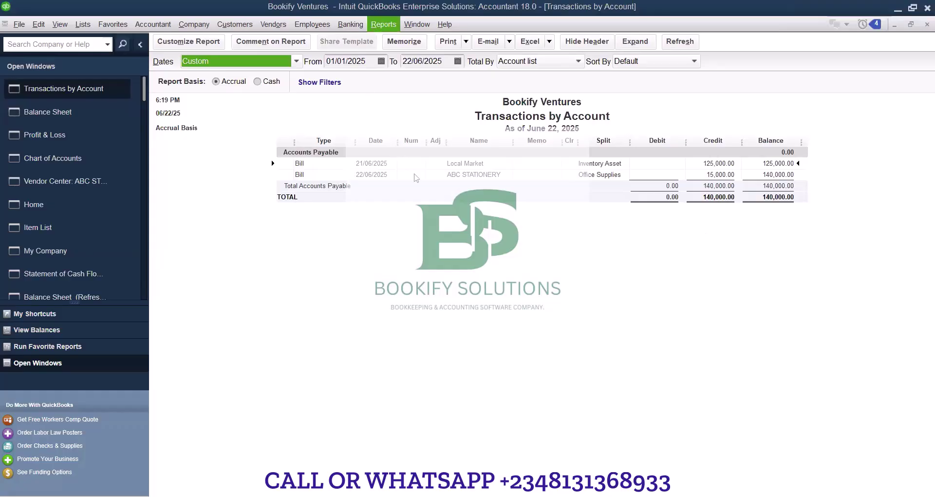
Open the Purchases by Vendor Summary report and set its date range to All
left_click(383, 25)
mouse_move(494, 206)
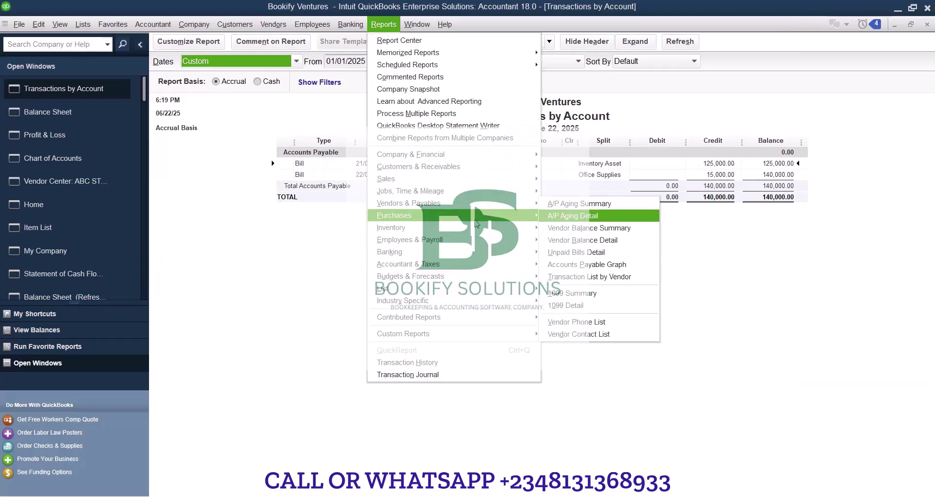
mouse_move(479, 218)
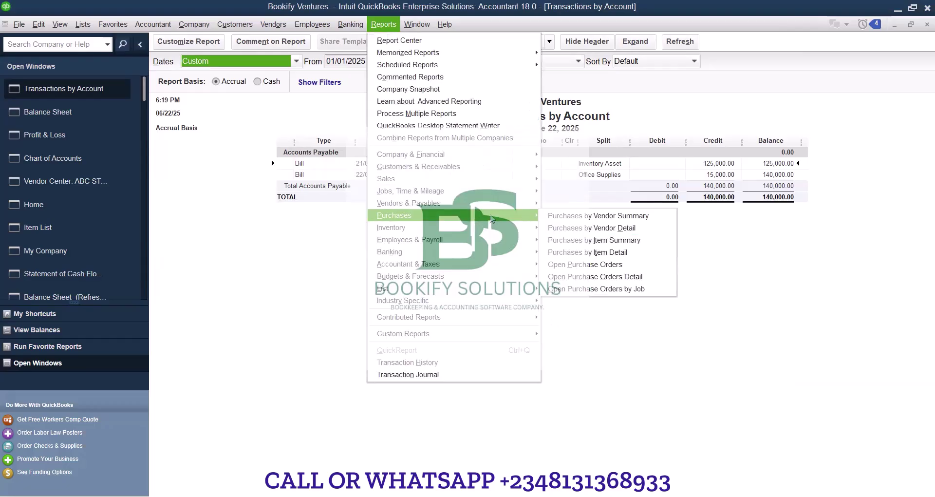
left_click(582, 216)
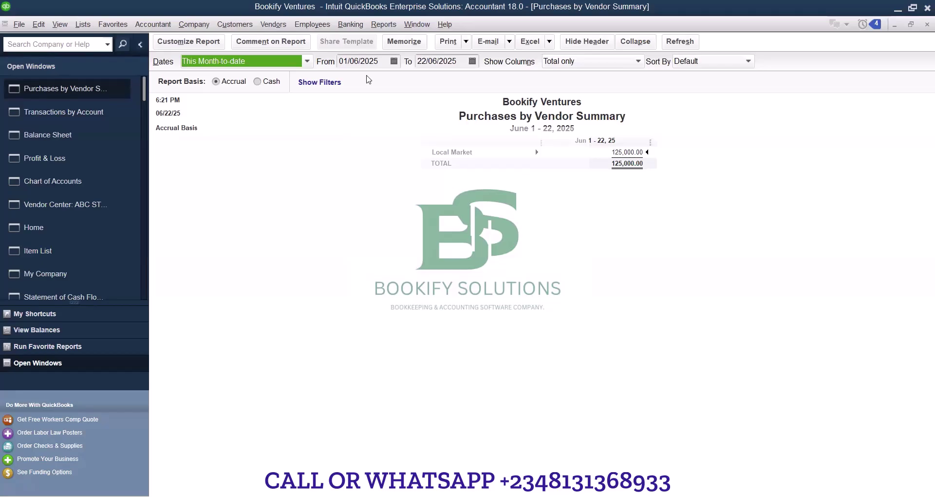
left_click(273, 62)
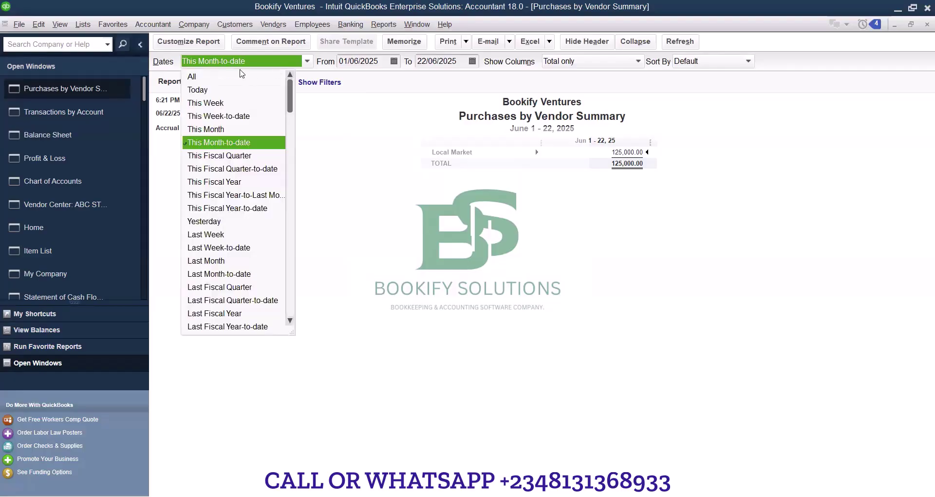
left_click(231, 78)
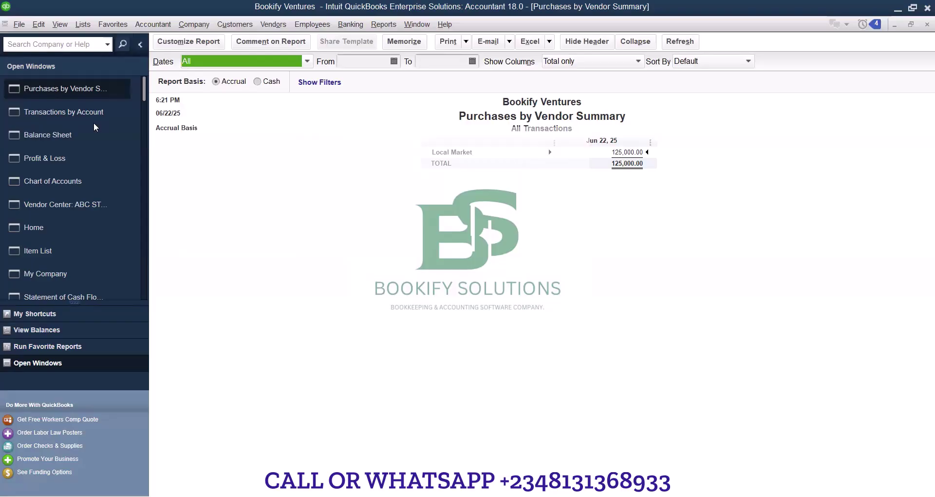
Return to the Transactions by Account report, and open the Vendor Balance Summary to review what is owed to each vendor
left_click(80, 111)
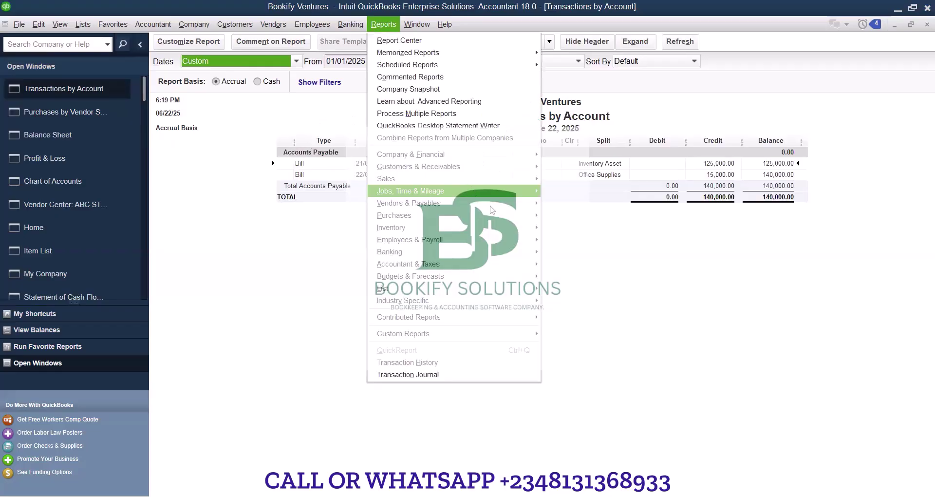
mouse_move(493, 207)
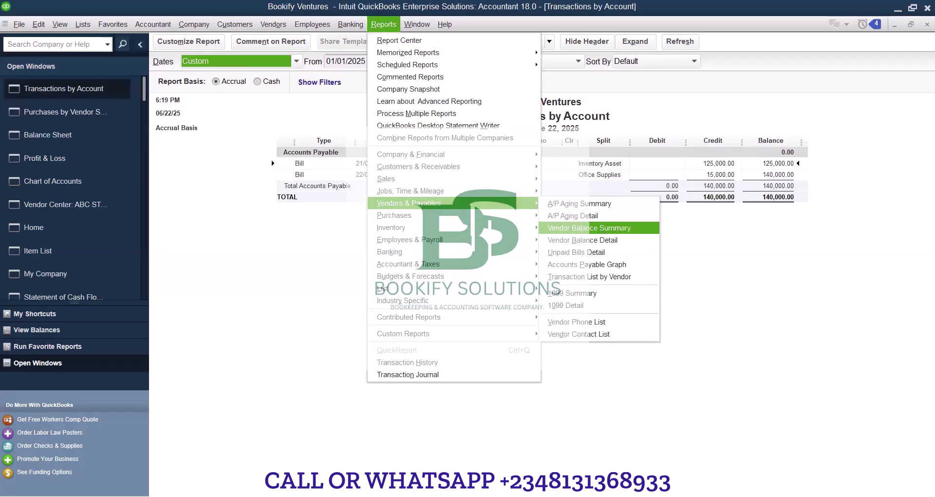
left_click(606, 230)
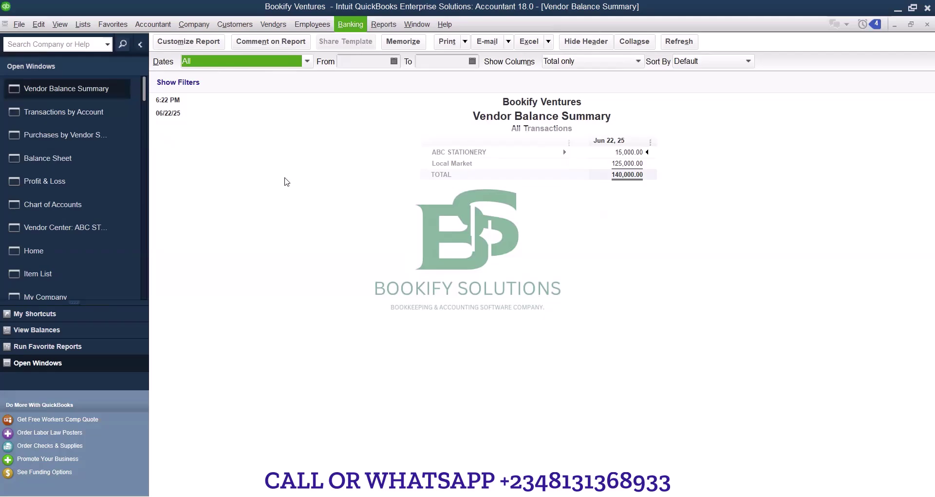
key("alt+b")
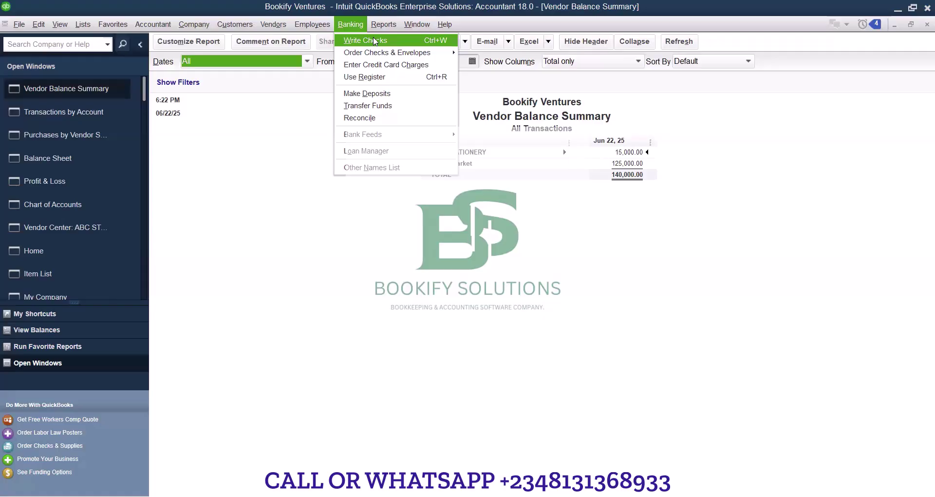
left_click(375, 42)
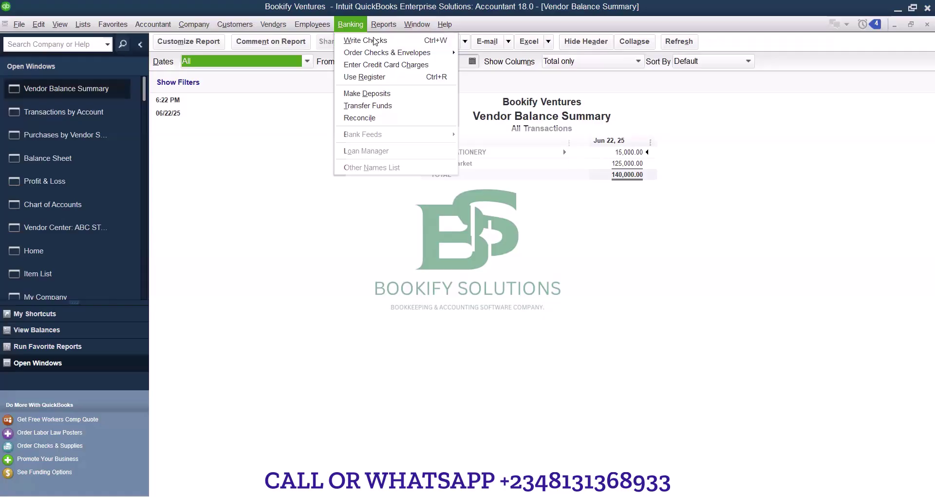
mouse_move(273, 25)
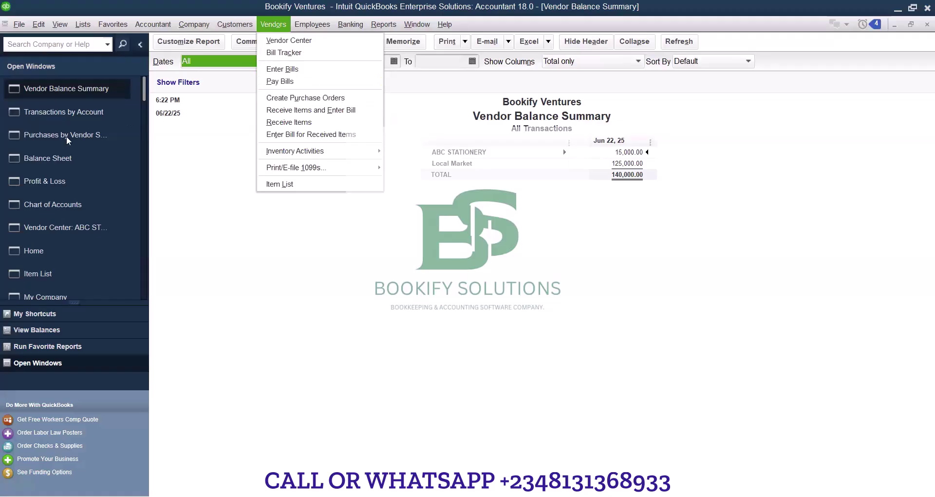
Pay the 15,000 ABC STATIONERY bill by check from Premium Trust Bank and close the payment summary
left_click(41, 248)
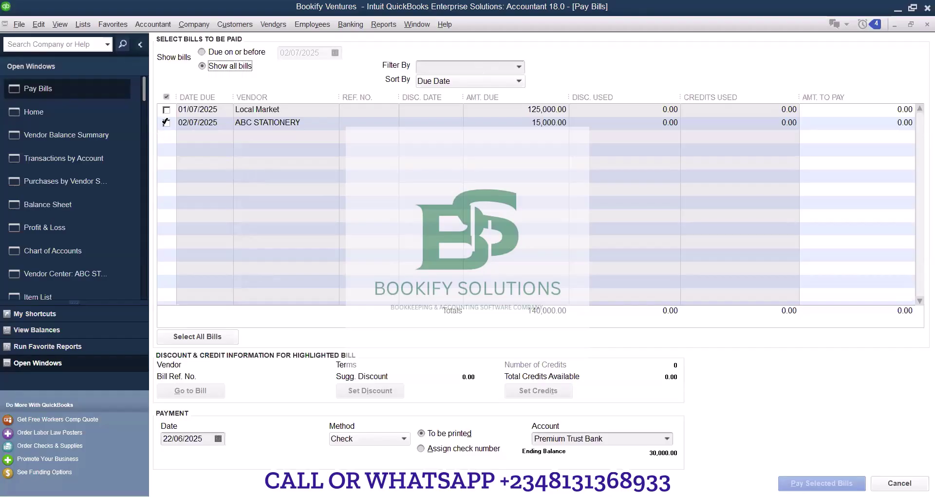
left_click(165, 122)
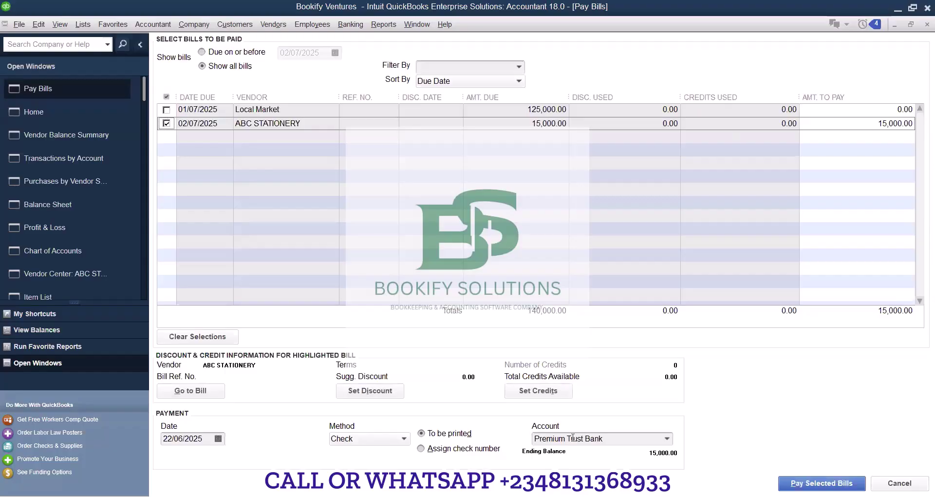
left_click(667, 439)
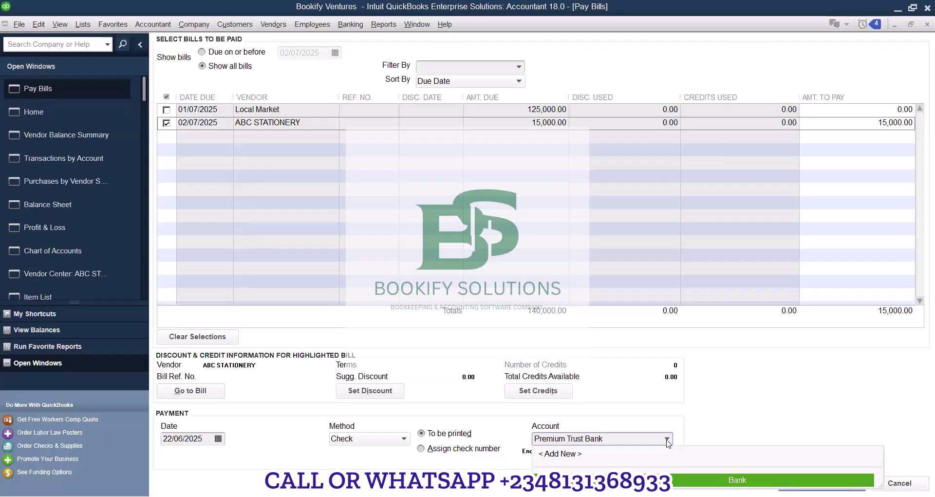
left_click(638, 480)
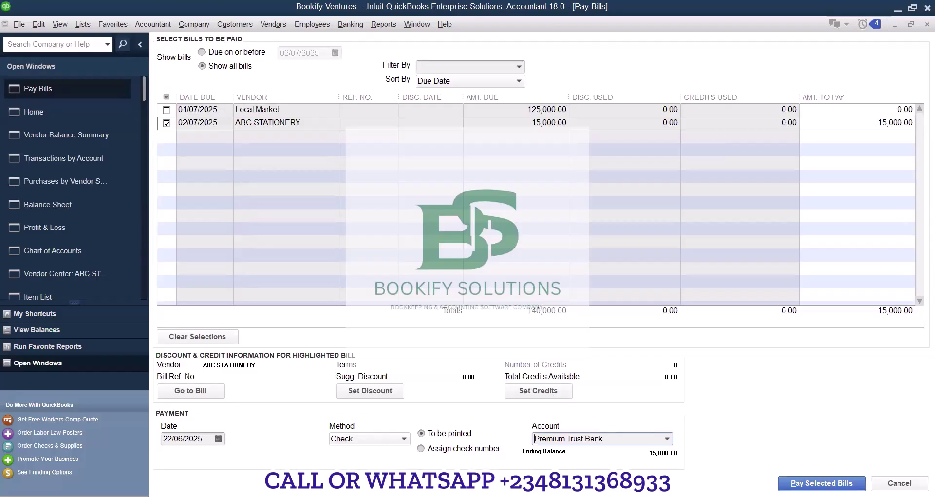
left_click(813, 482)
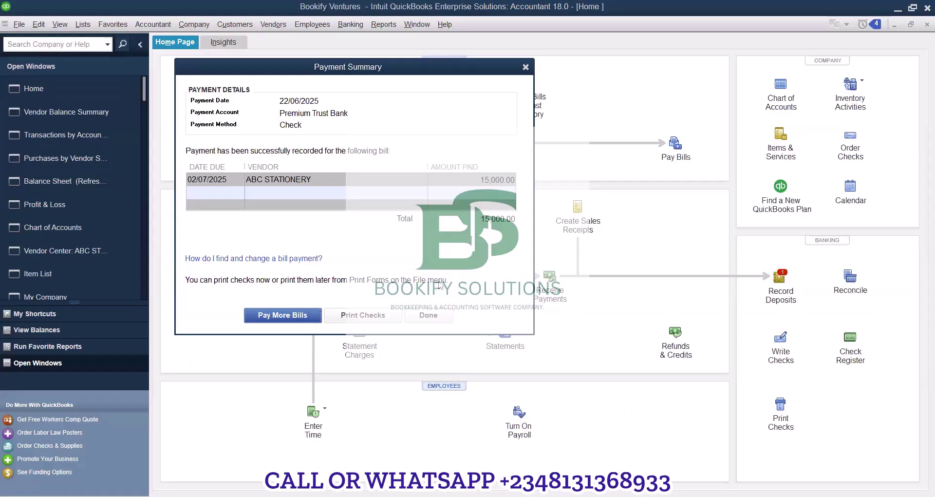
left_click(421, 314)
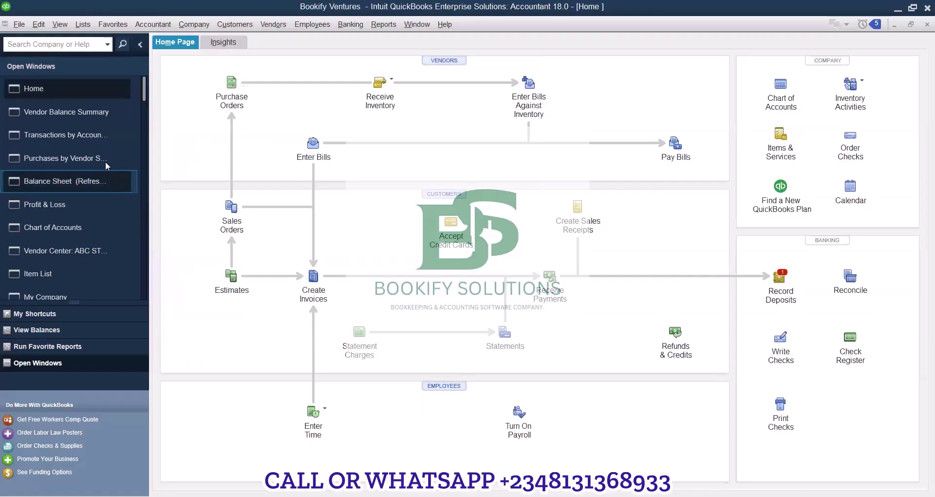
Review the Vendor Balance Summary and the refreshed Balance Sheet for the effect of the bill payment
left_click(84, 118)
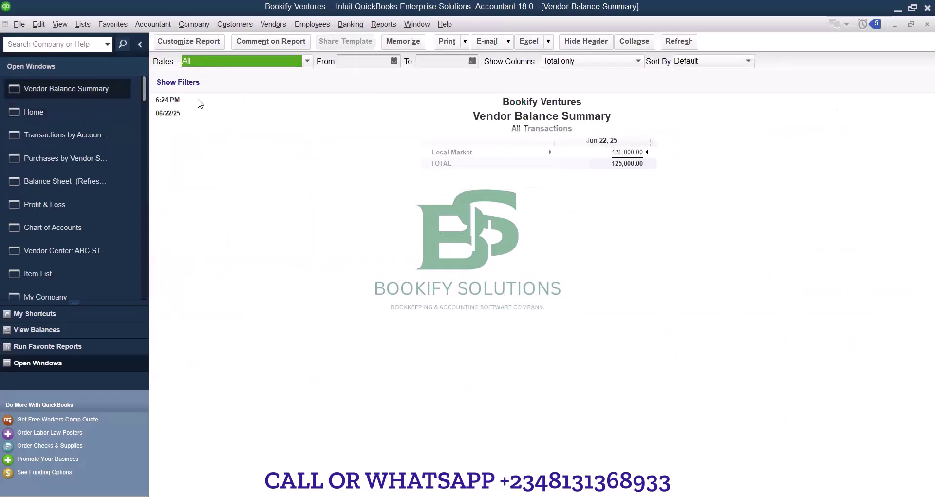
left_click(65, 188)
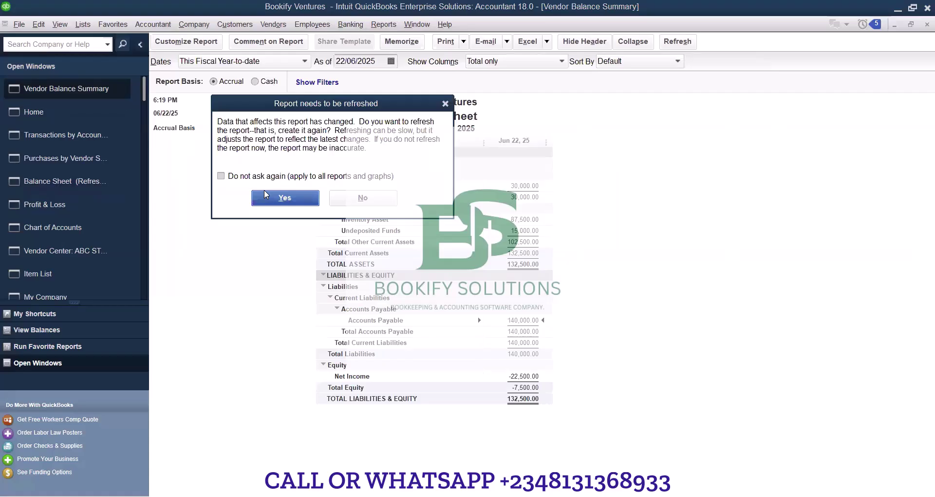
left_click(264, 191)
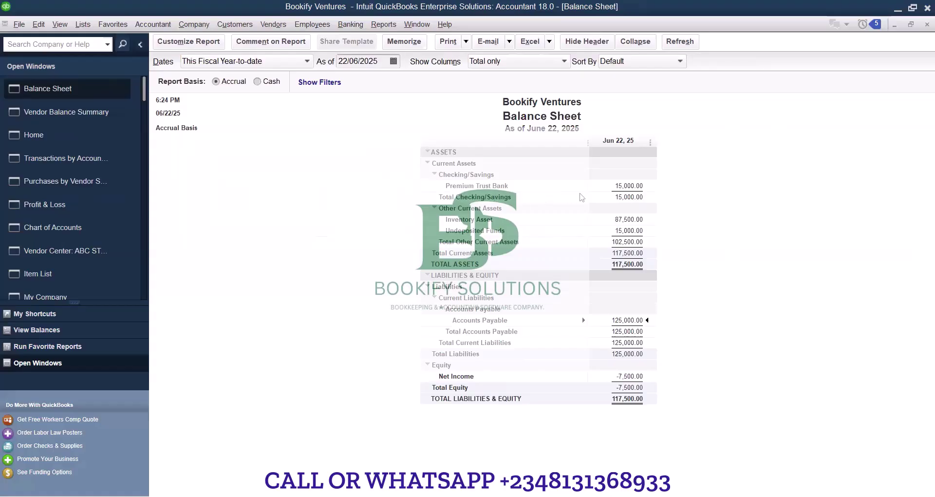
Start a new check drawn on the Premium Trust Bank account
left_click(61, 140)
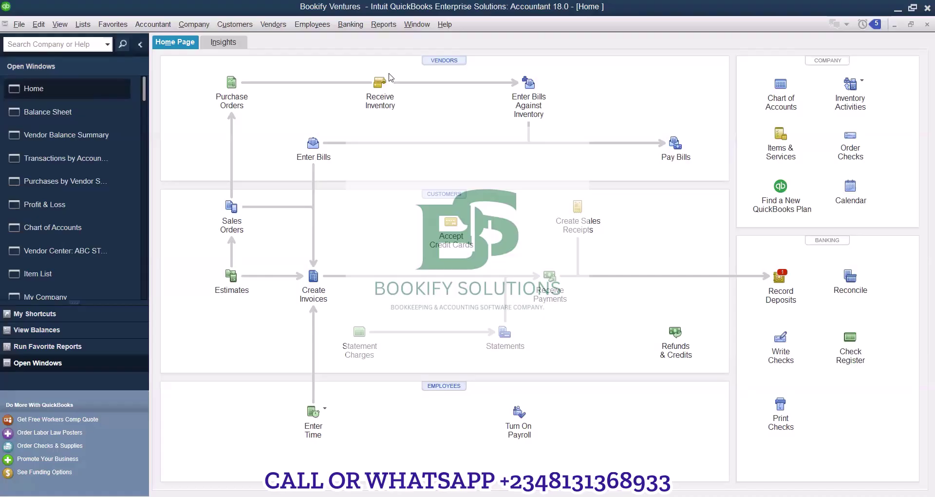
key("alt+b")
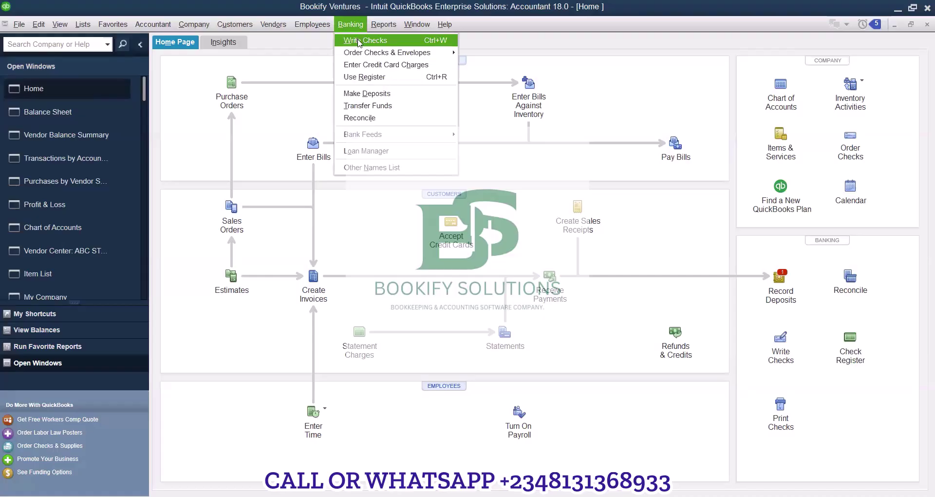
left_click(445, 44)
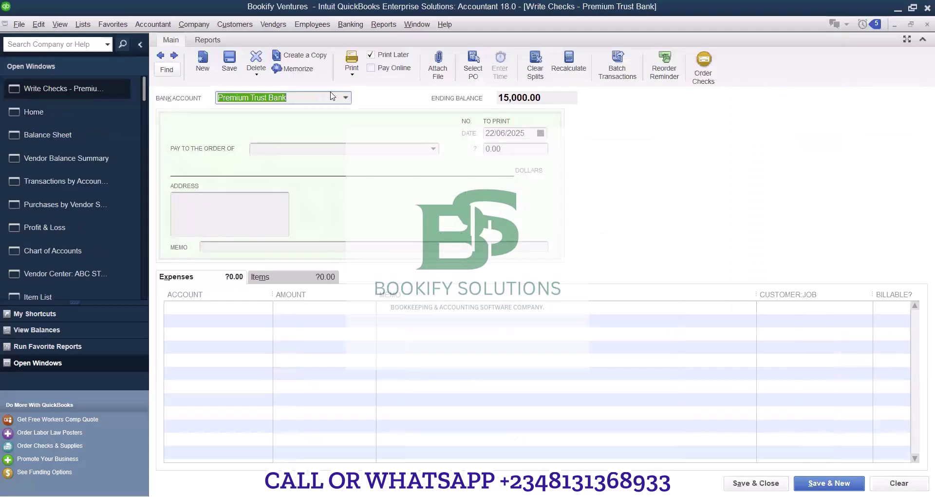
left_click(346, 98)
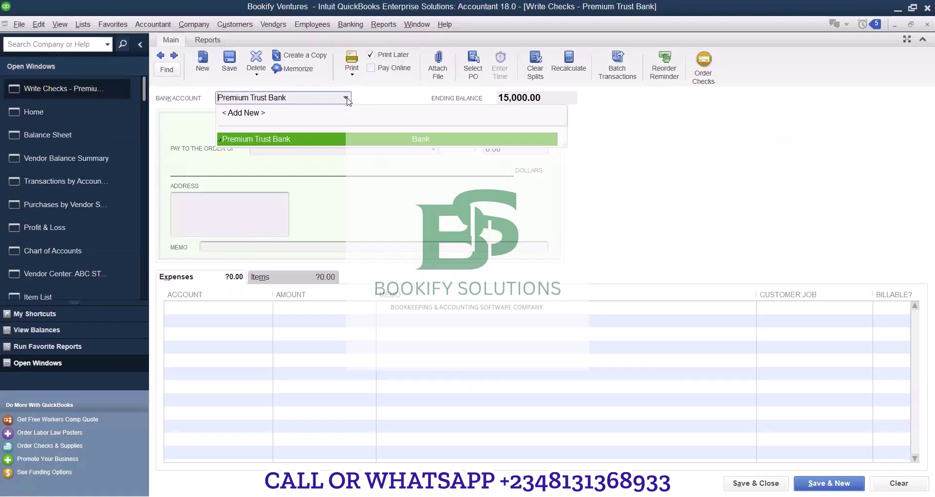
left_click(346, 98)
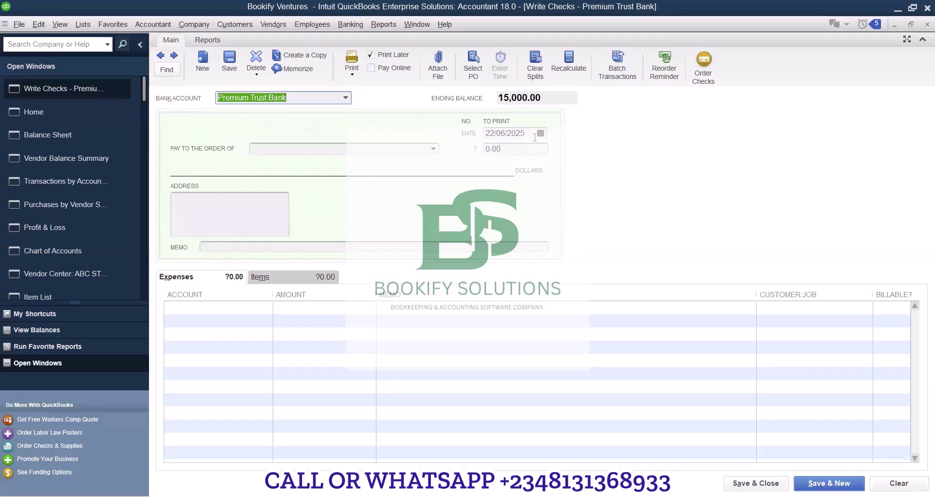
left_click(432, 149)
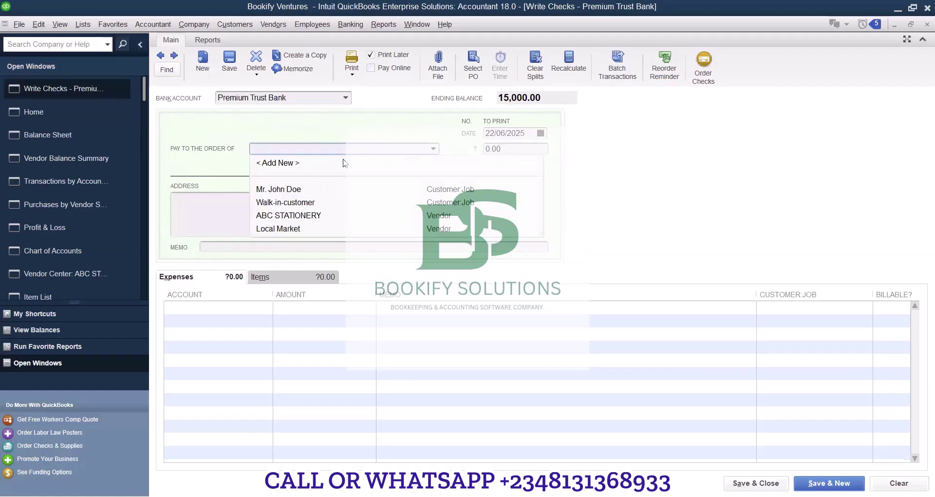
left_click(316, 215)
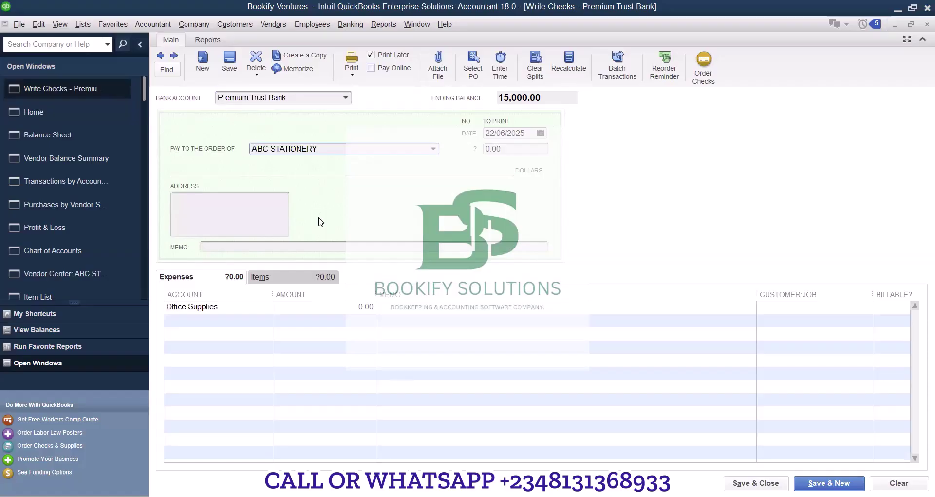
left_click_drag(330, 148, 220, 138)
key("BackSpace")
Set up a new expense account named fuel on the check's first expense line and set its amount to 5,000
left_click(241, 301)
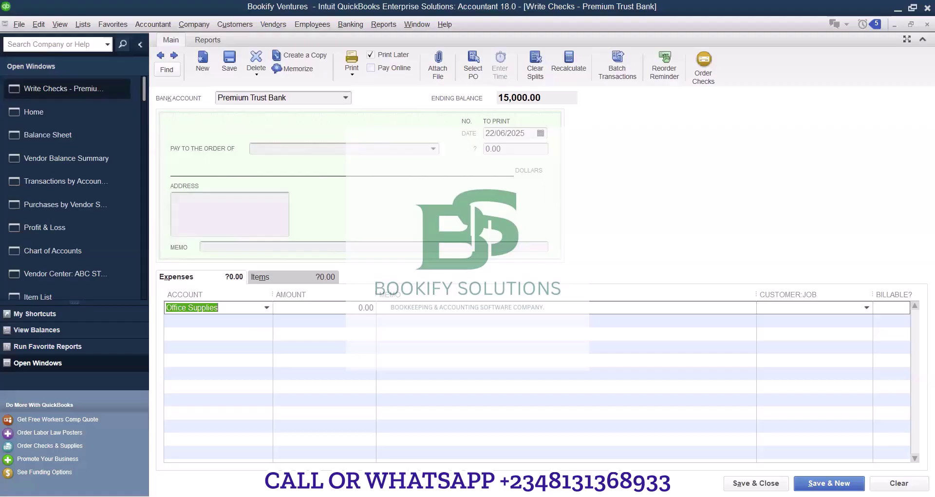
type("FuE")
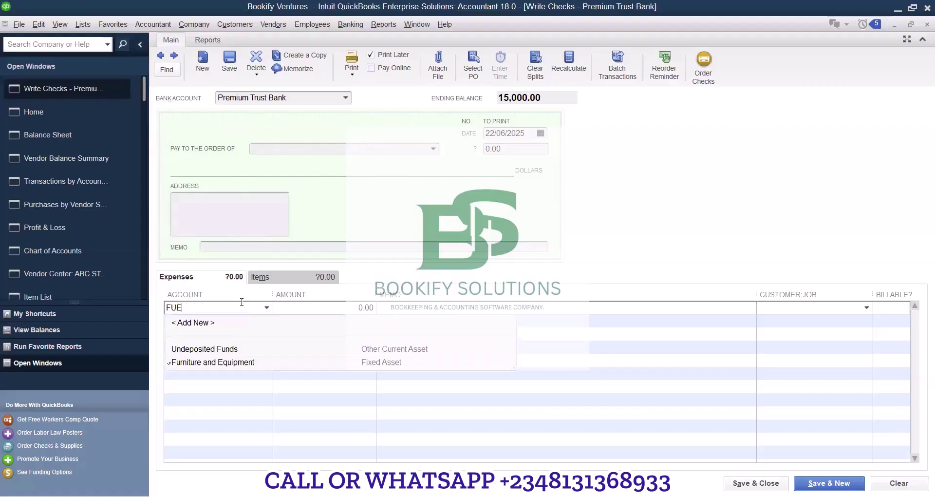
key("BackSpace")
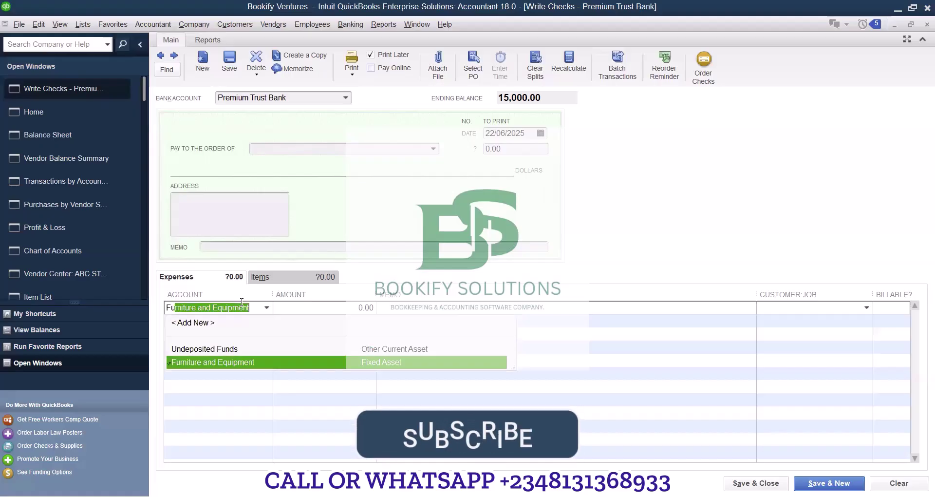
type("E")
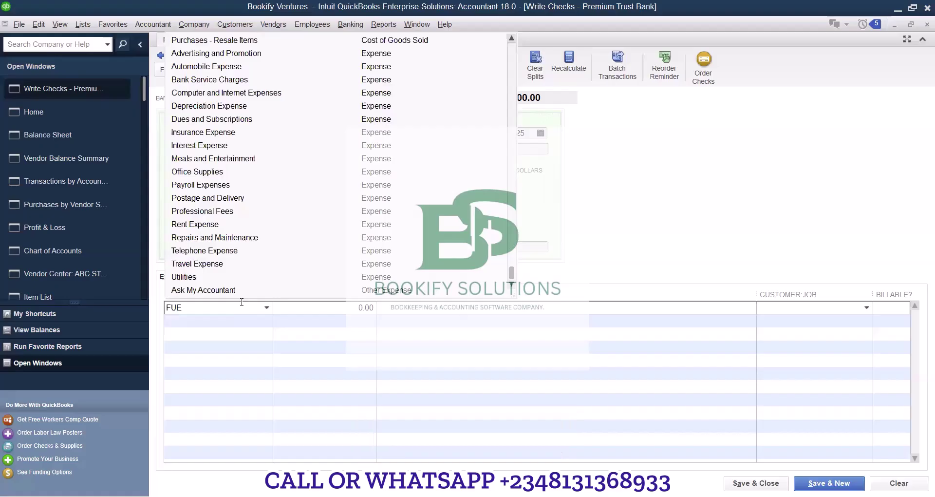
type("l")
key("Tab")
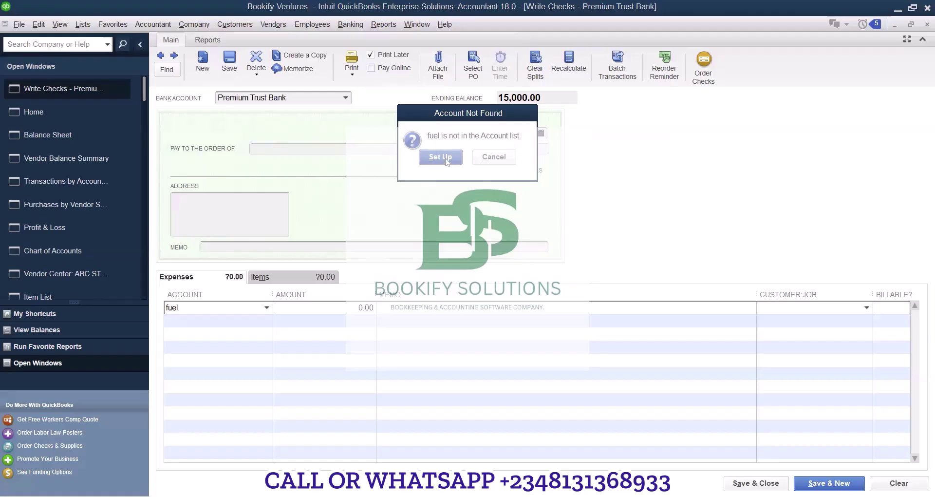
left_click(441, 157)
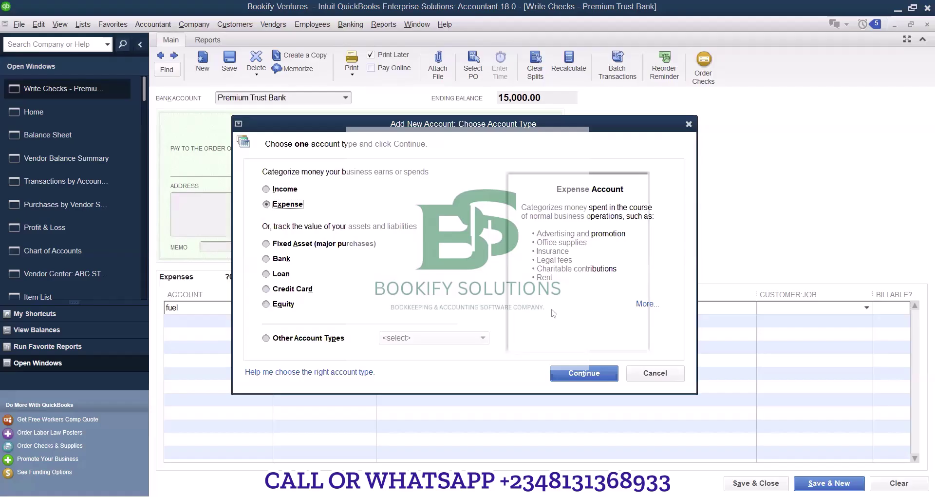
left_click(587, 373)
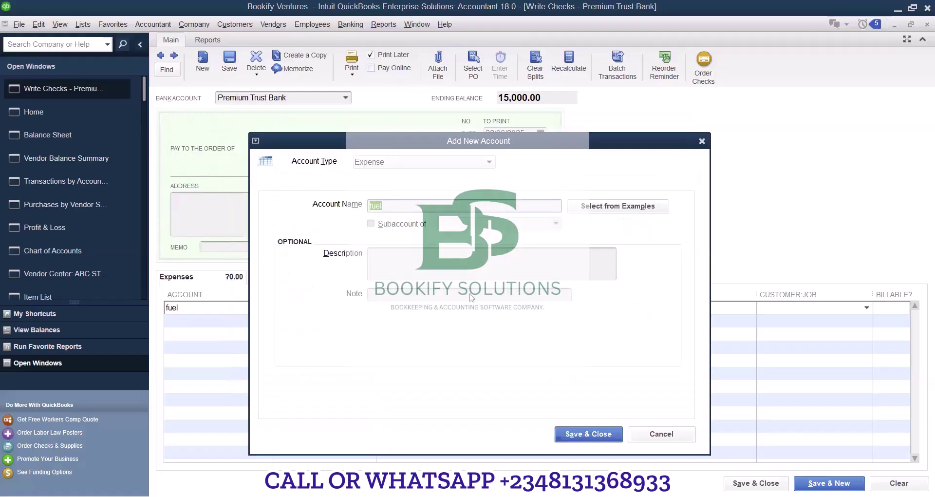
left_click(578, 431)
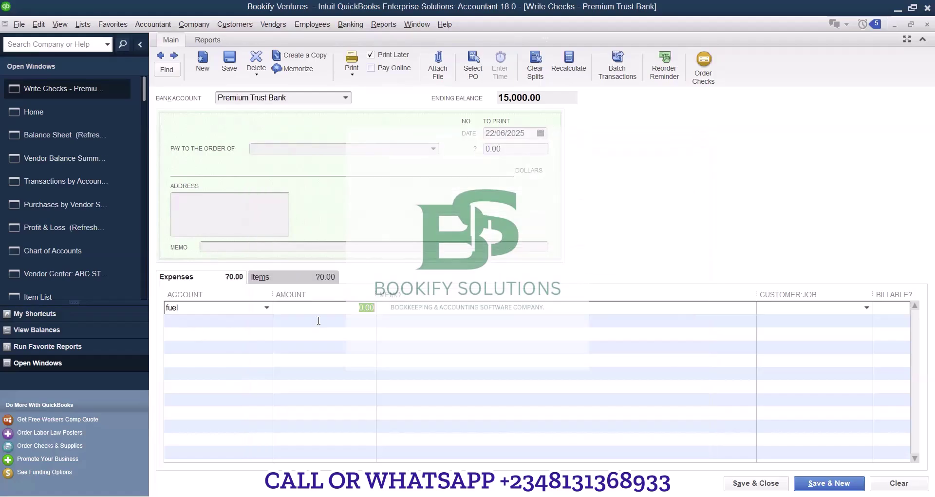
type("5000")
key("Tab")
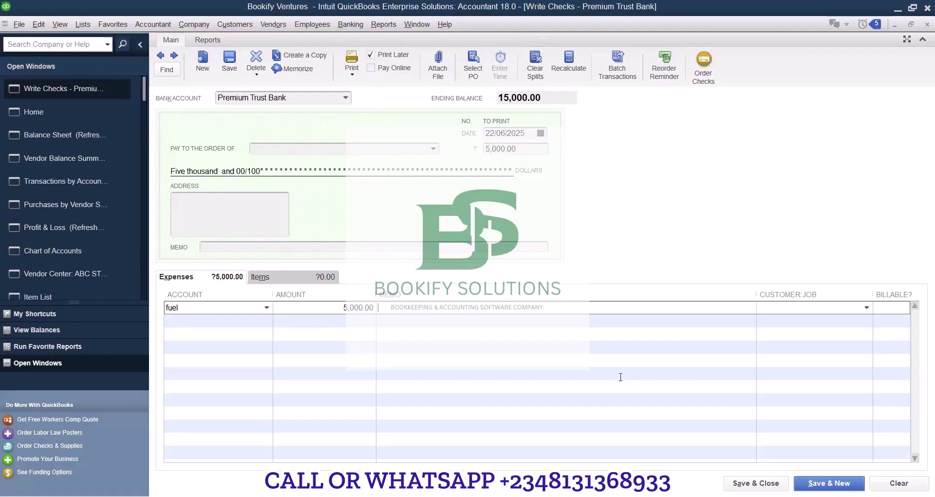